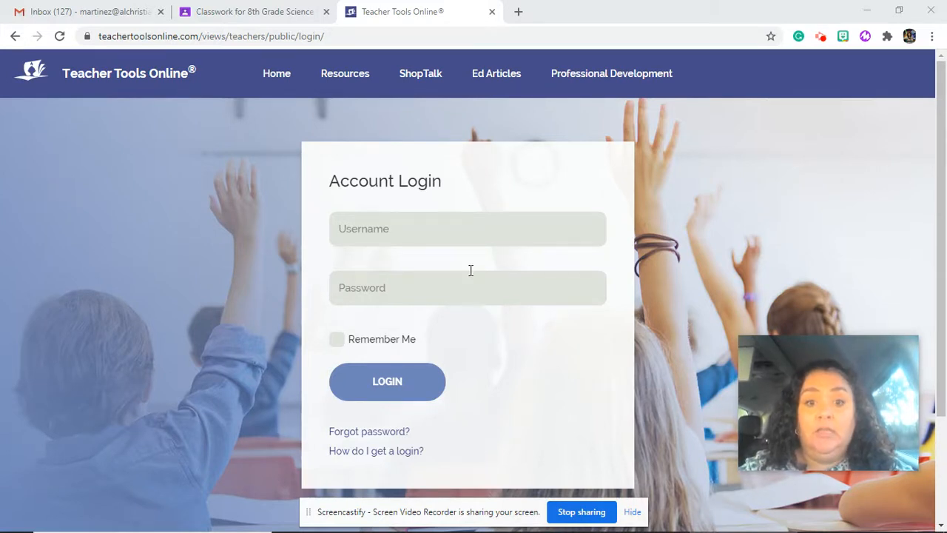
# Log in to Teacher Tools Online with the saved e-mail username and the account password
pyautogui.click(515, 237)
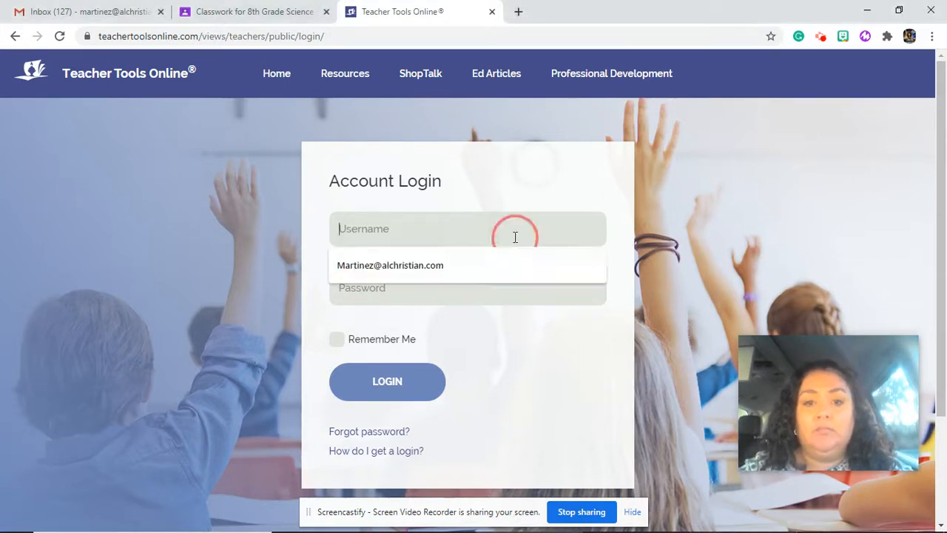
pyautogui.click(502, 270)
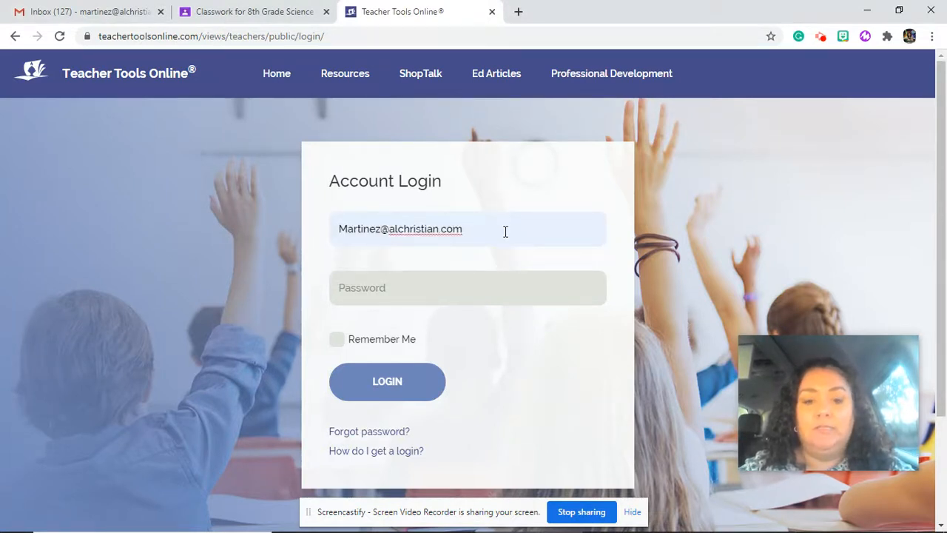
pyautogui.click(498, 285)
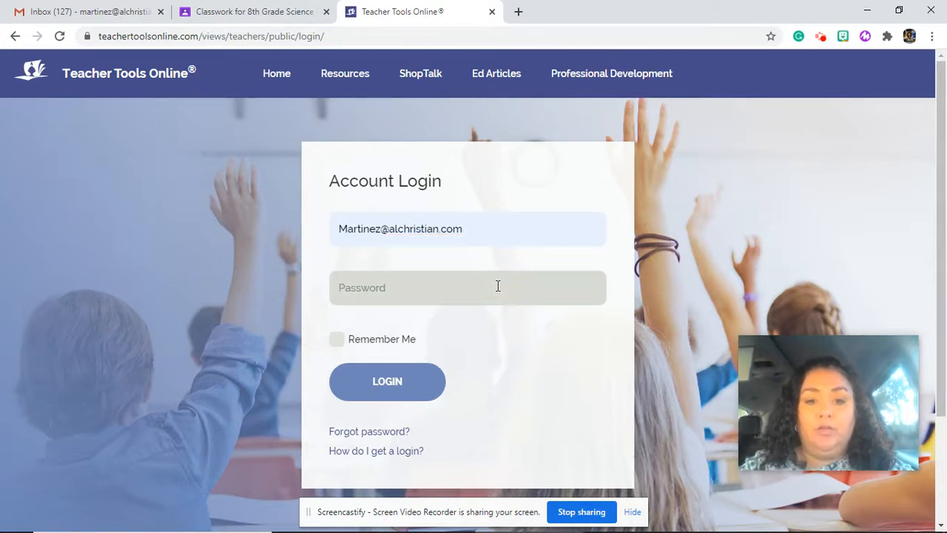
pyautogui.write('***')
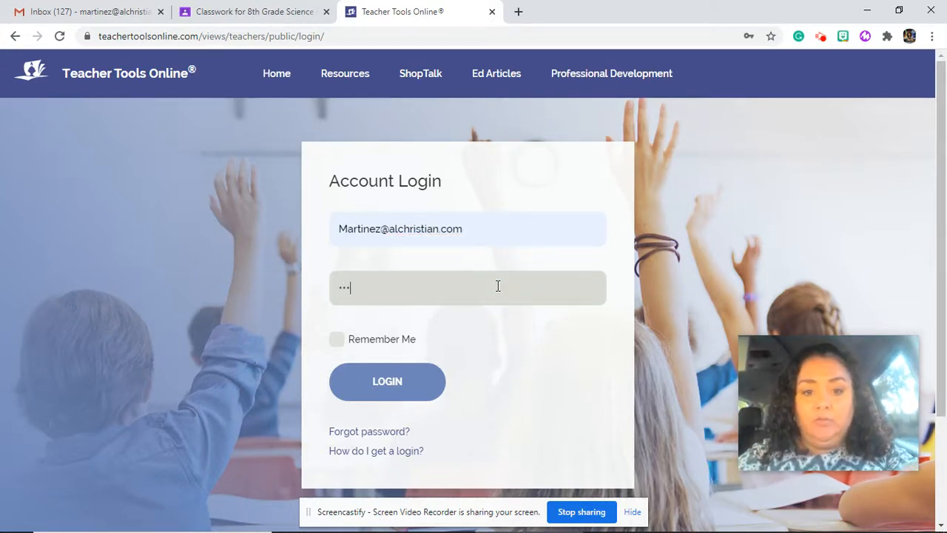
pyautogui.write('*****')
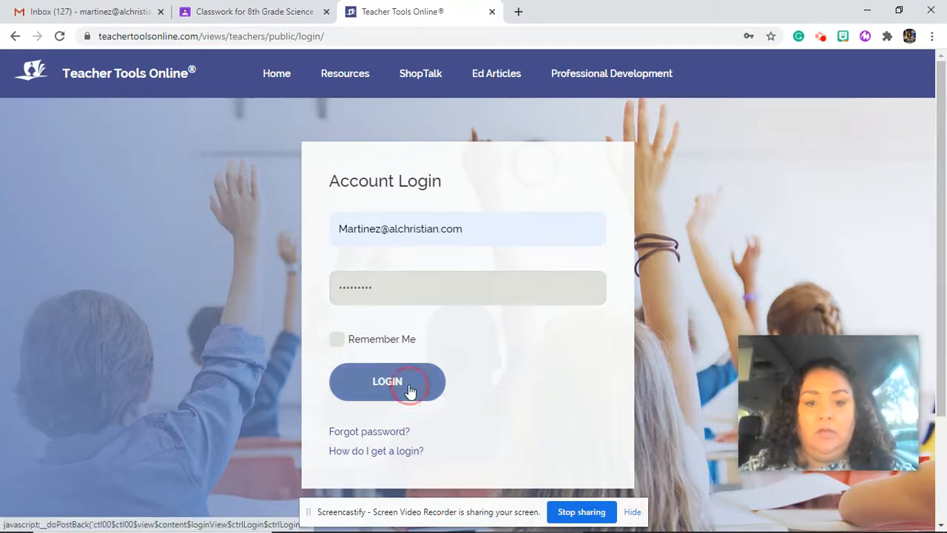
pyautogui.click(411, 390)
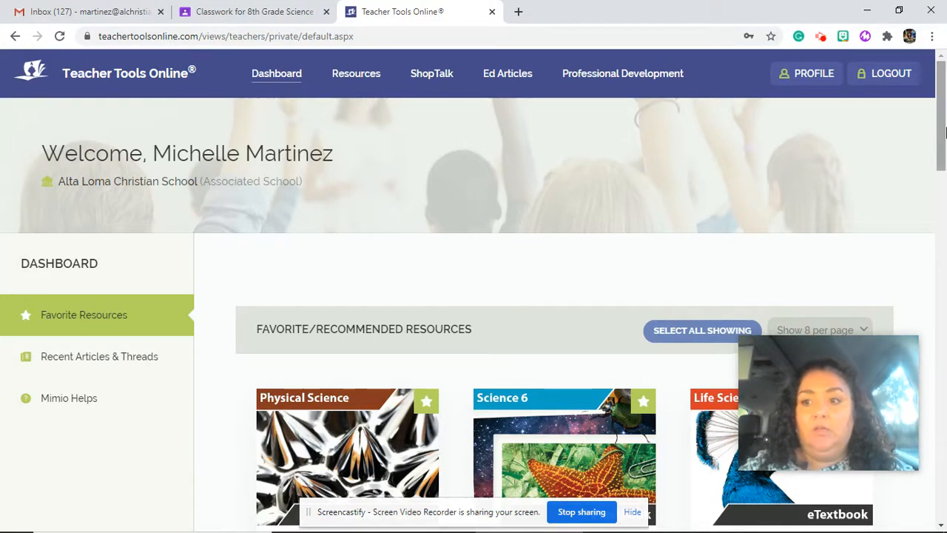
# Open the teacher resource library and filter it to Grade 9 Science, 6th edition
pyautogui.moveTo(939, 123); pyautogui.dragTo(944, 185)
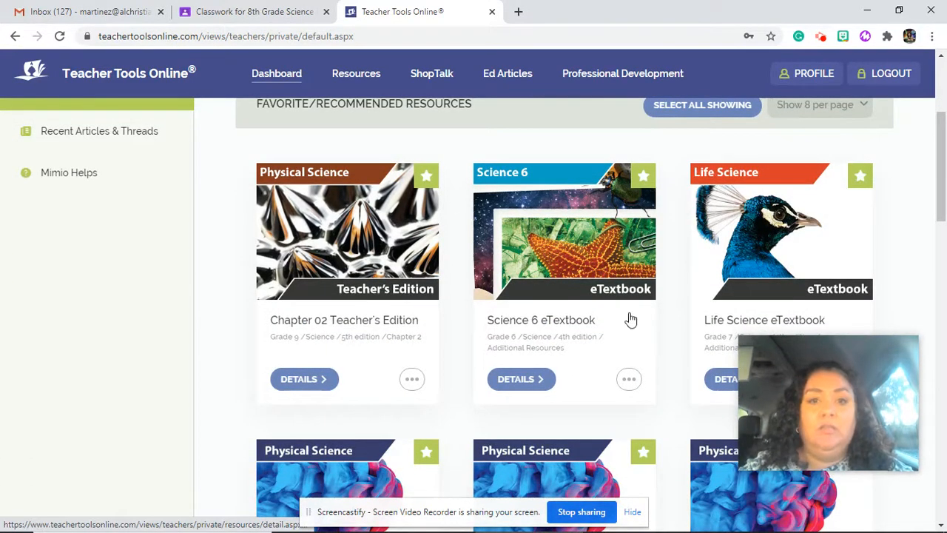
pyautogui.moveTo(939, 142)
pyautogui.mouseDown()
pyautogui.moveTo(944, 159)
pyautogui.moveTo(944, 145)
pyautogui.mouseUp()
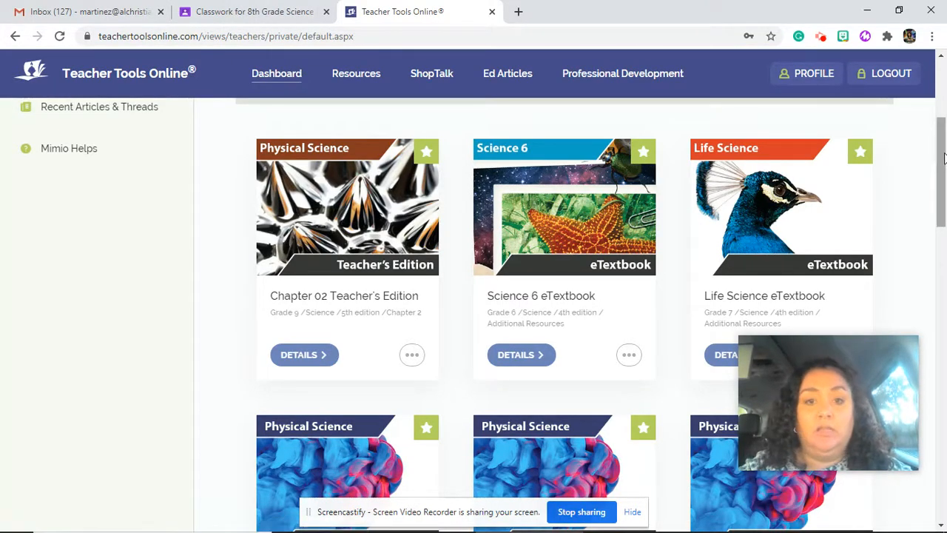
pyautogui.moveTo(943, 157); pyautogui.dragTo(943, 95)
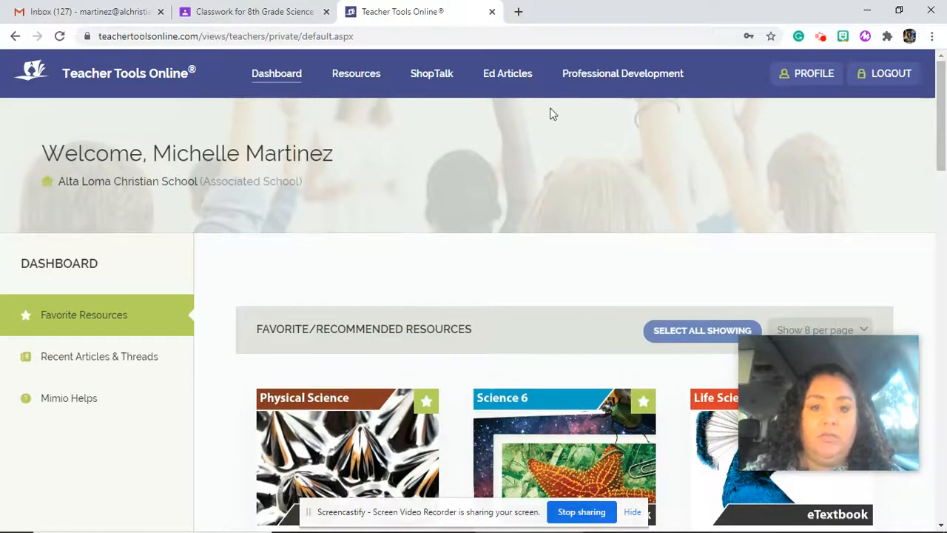
pyautogui.click(350, 77)
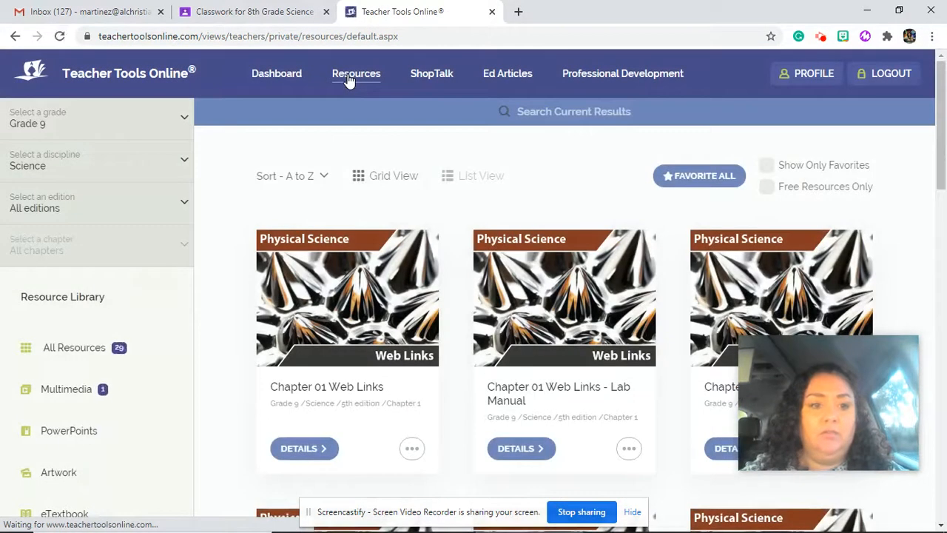
pyautogui.click(184, 122)
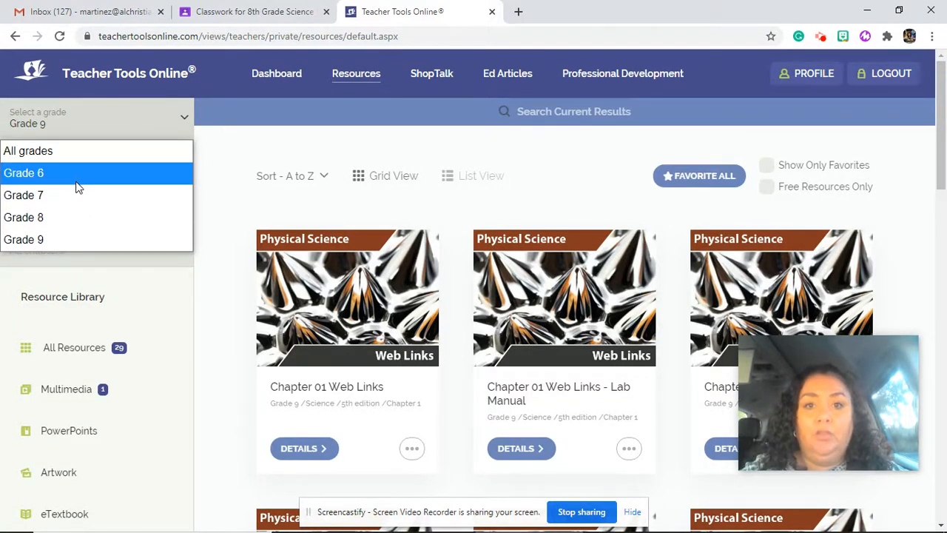
pyautogui.click(86, 240)
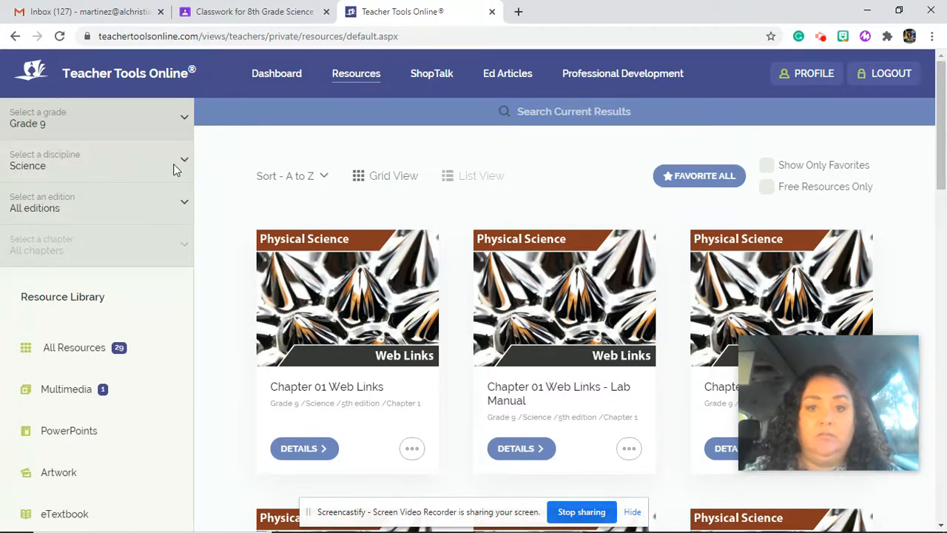
pyautogui.click(184, 205)
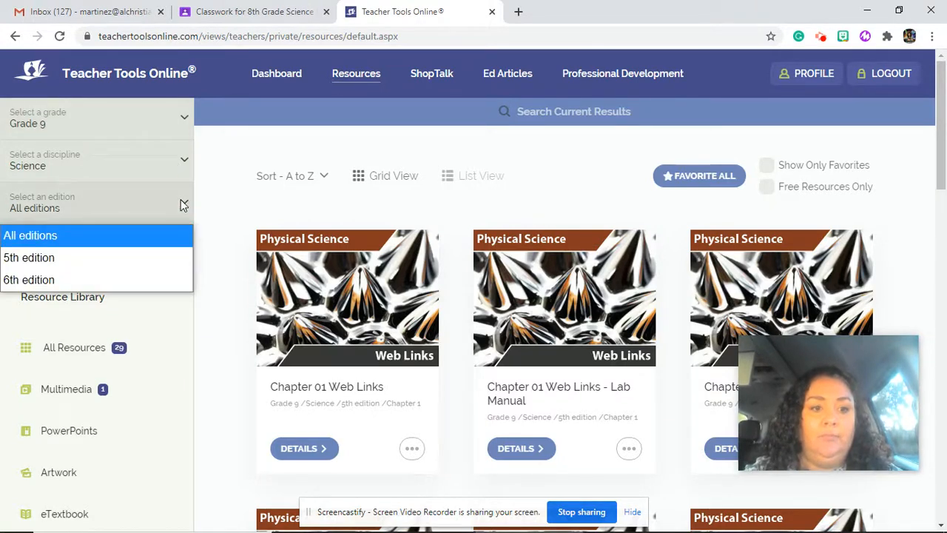
pyautogui.click(171, 283)
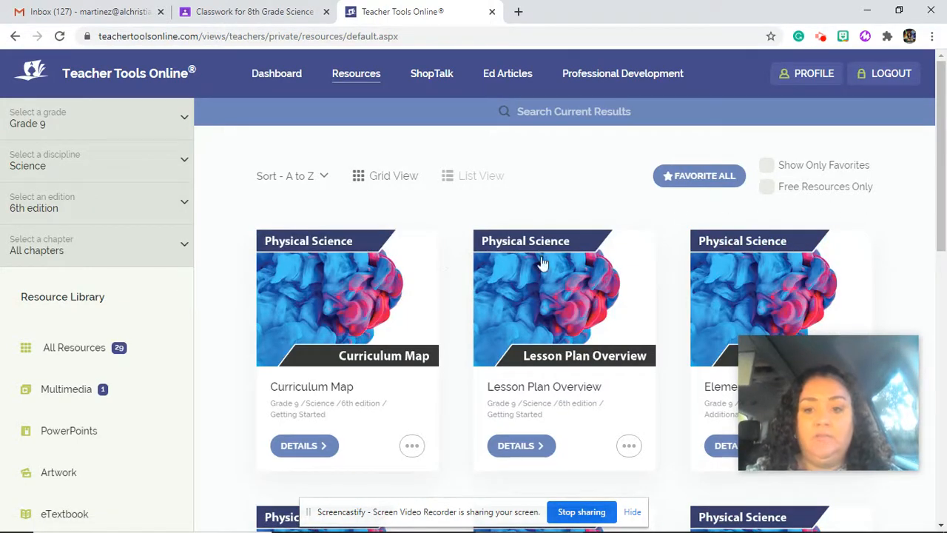
# Show the ExamView Assessments resources for the 6th edition Physical Science book
pyautogui.moveTo(940, 167); pyautogui.dragTo(945, 275)
pyautogui.click(122, 343)
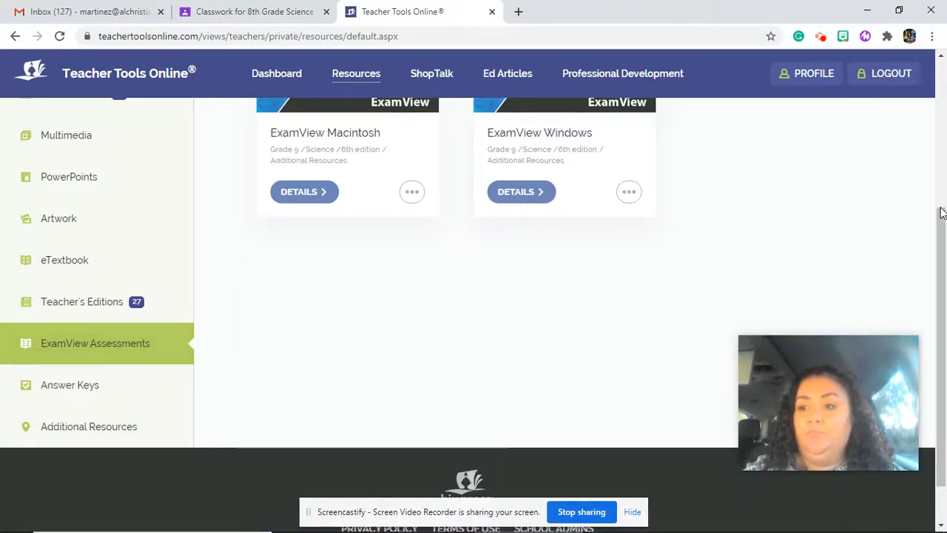
pyautogui.moveTo(941, 218); pyautogui.dragTo(941, 127)
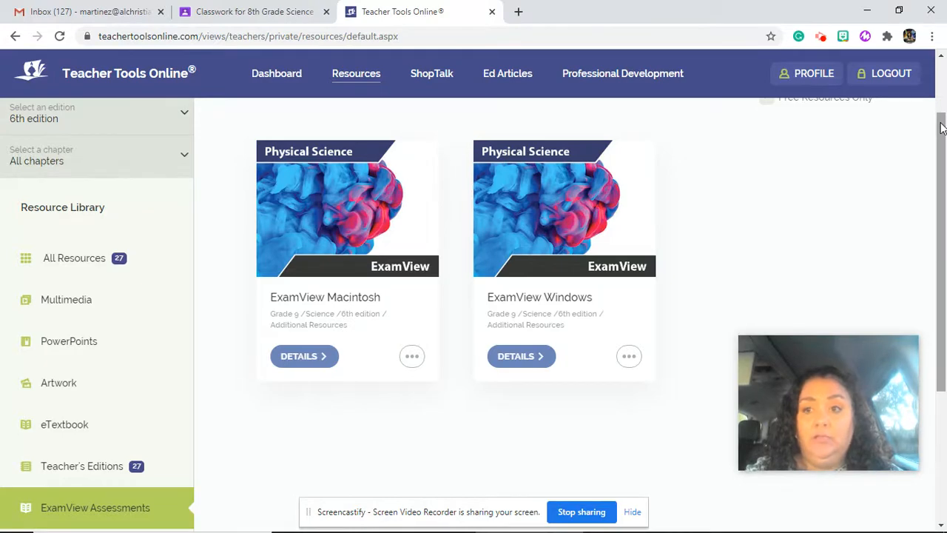
# Switch to the ExamView Test Generator desktop program and sign in with the account password
pyautogui.click(867, 11)
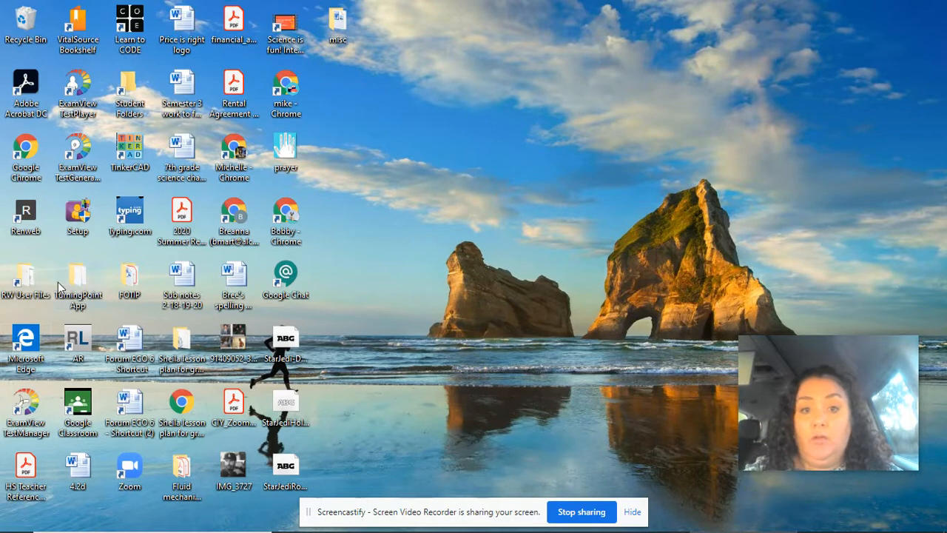
pyautogui.click(77, 161)
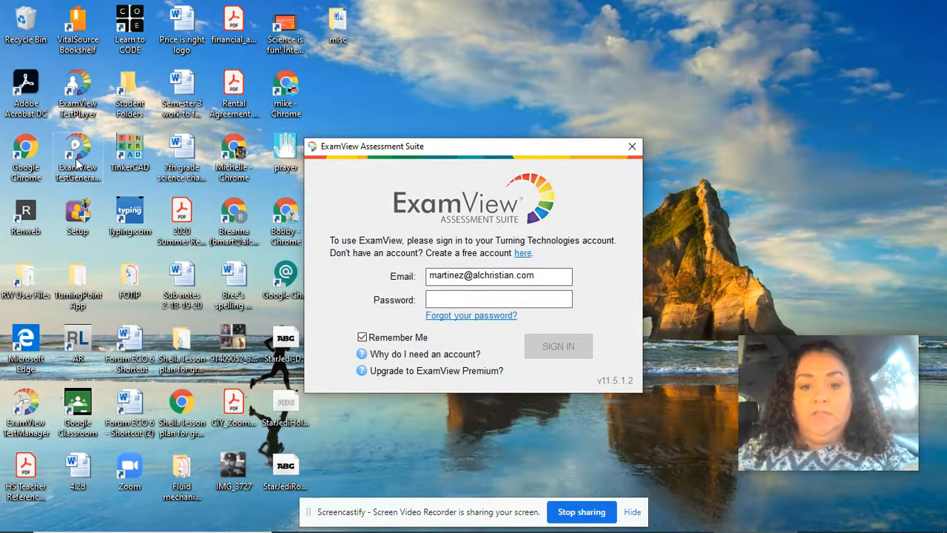
pyautogui.write('••••••••••')
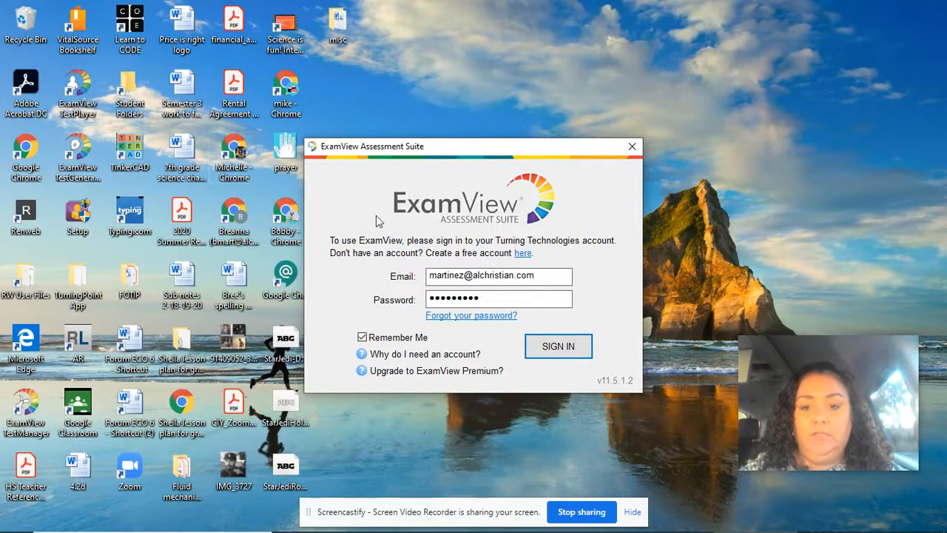
pyautogui.click(575, 347)
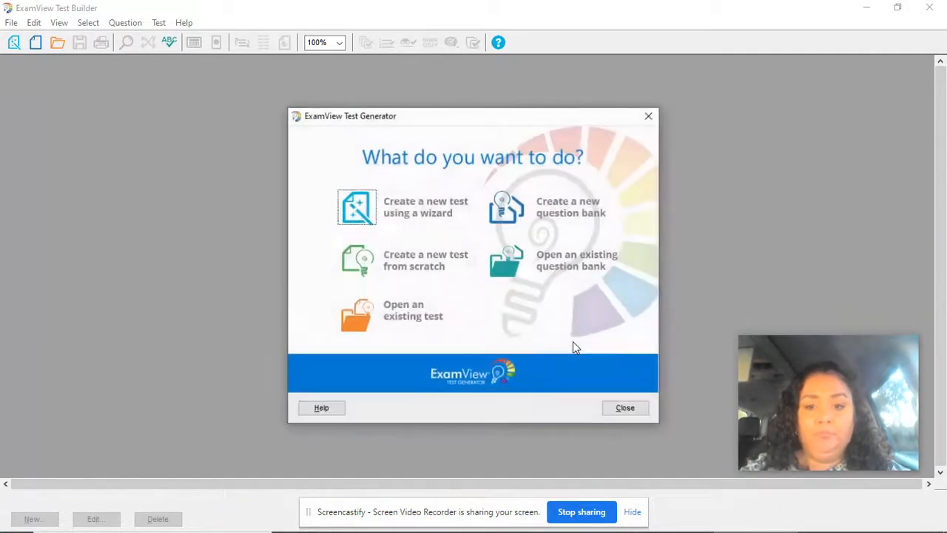
# Create a new test from scratch titled "8th grade science - chapter 2 test" and dismiss the question-selection information
pyautogui.click(355, 263)
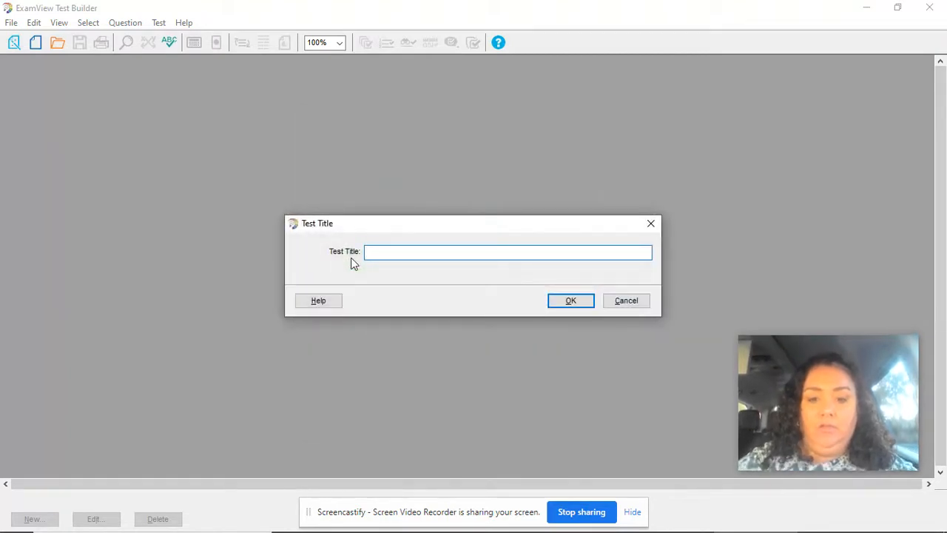
pyautogui.write('8th grade ')
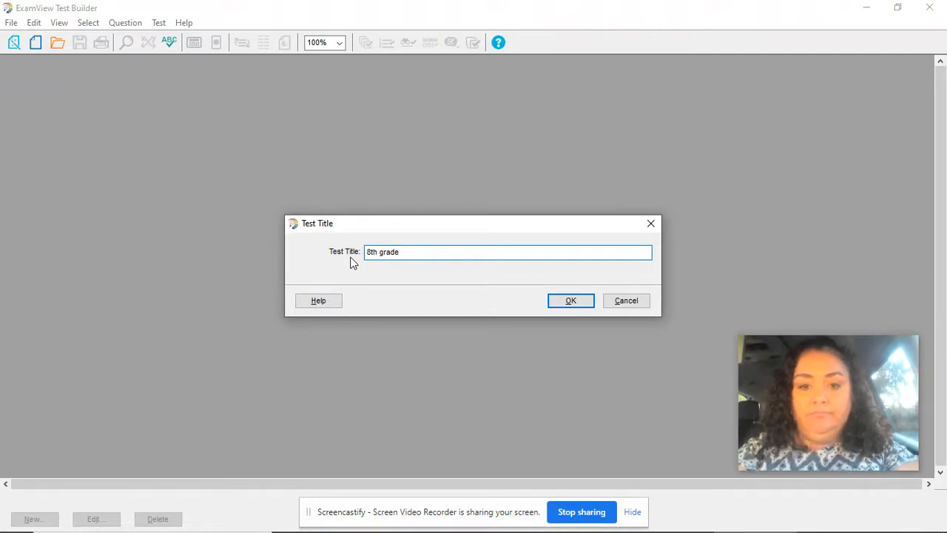
pyautogui.write('science')
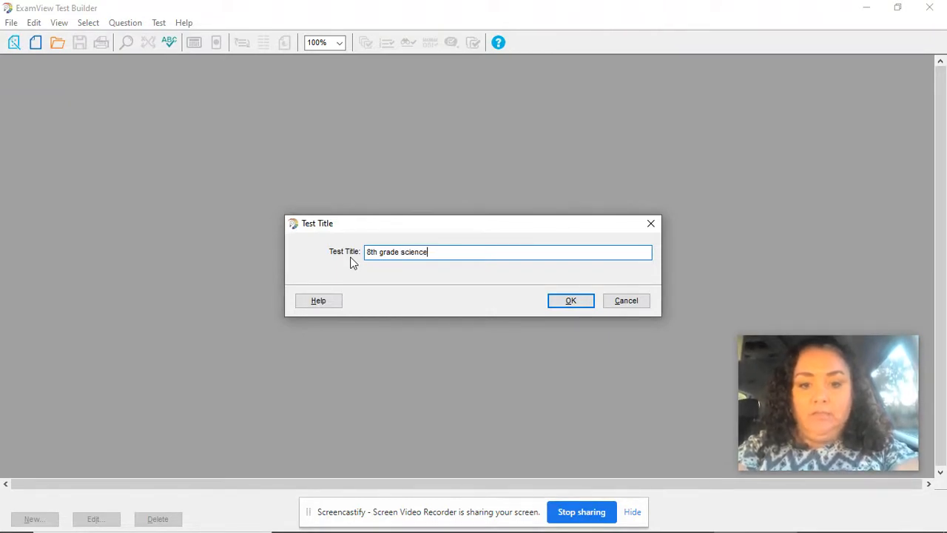
pyautogui.write(' - chapter 2')
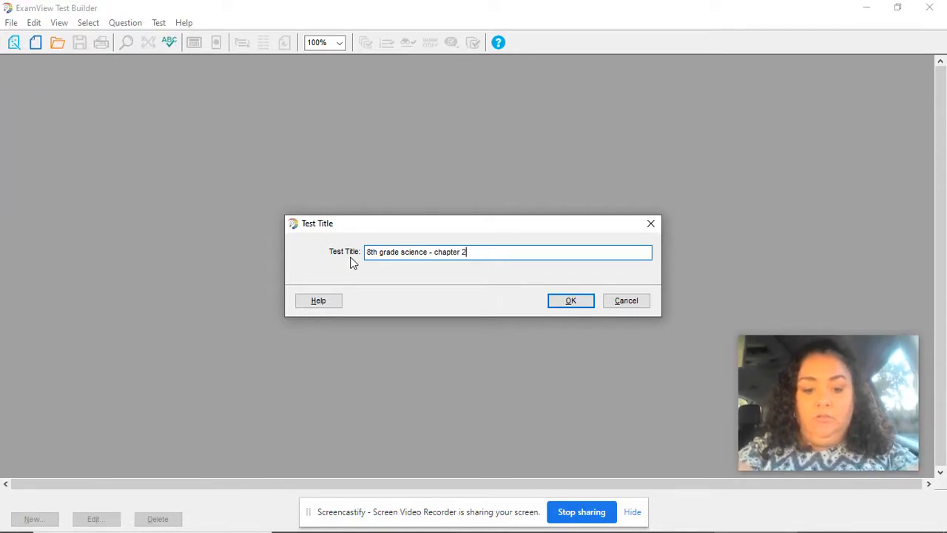
pyautogui.write(' test')
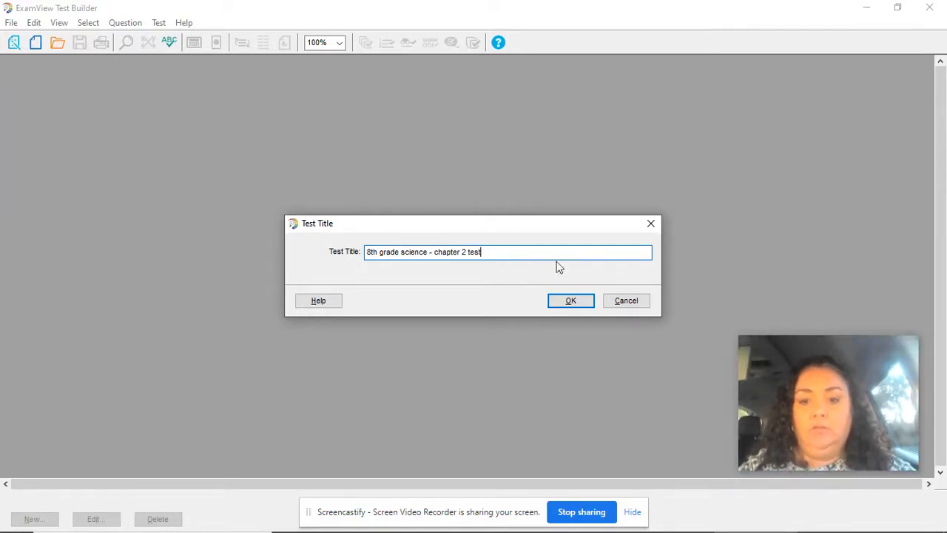
pyautogui.click(566, 305)
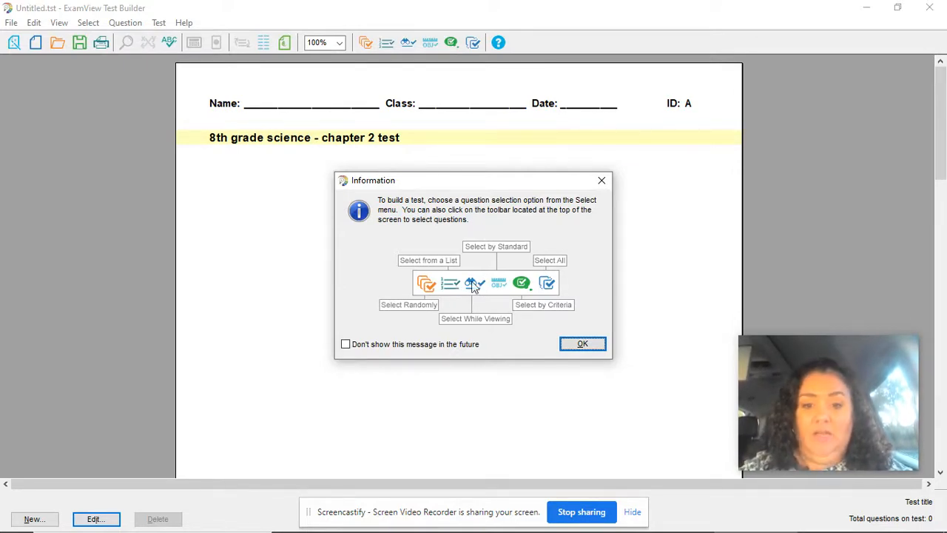
pyautogui.click(583, 344)
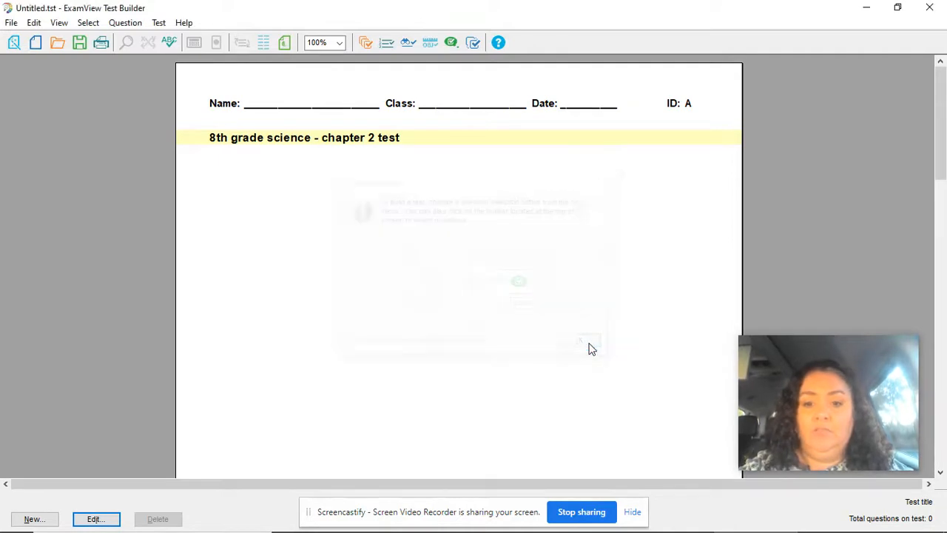
# Start selecting questions while viewing, using the Chapter 2: Matter question bank from BJUP Physical Science 6e
pyautogui.click(411, 43)
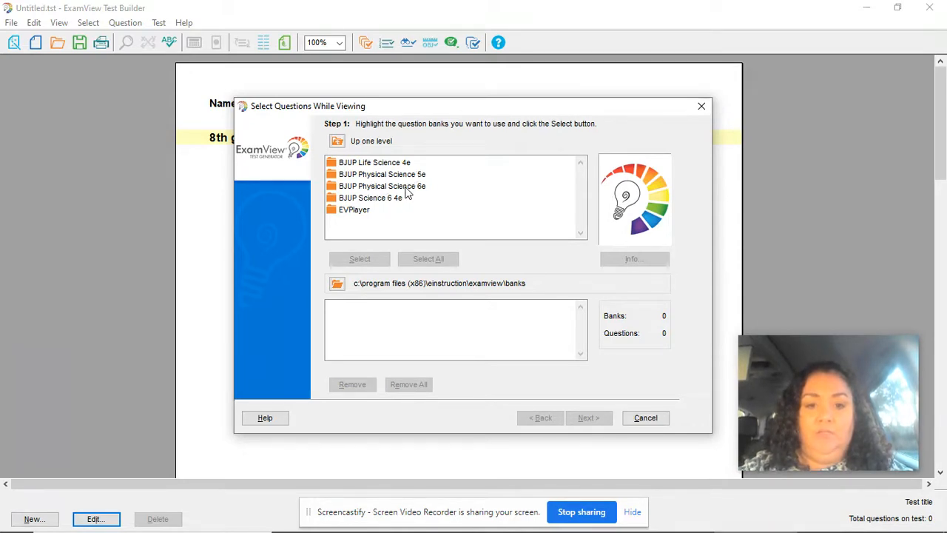
pyautogui.click(404, 188)
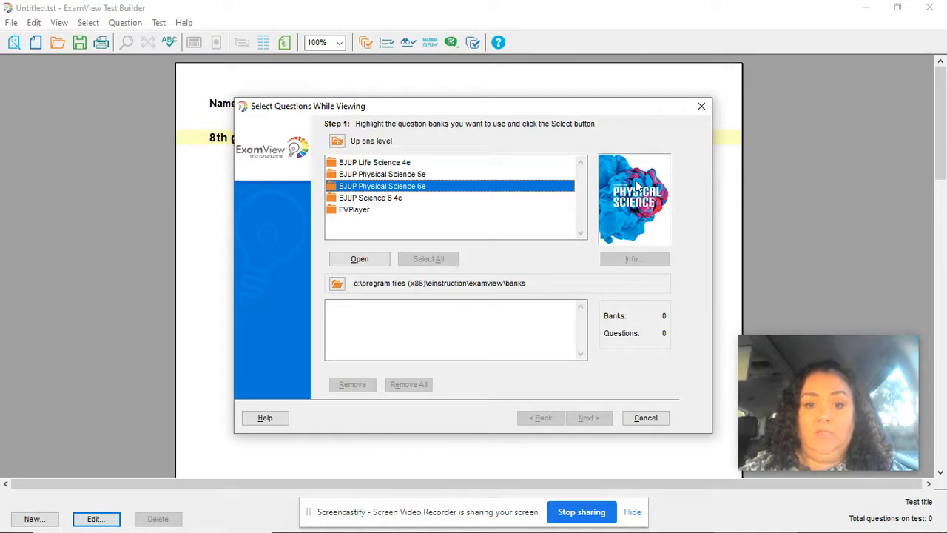
pyautogui.click(358, 259)
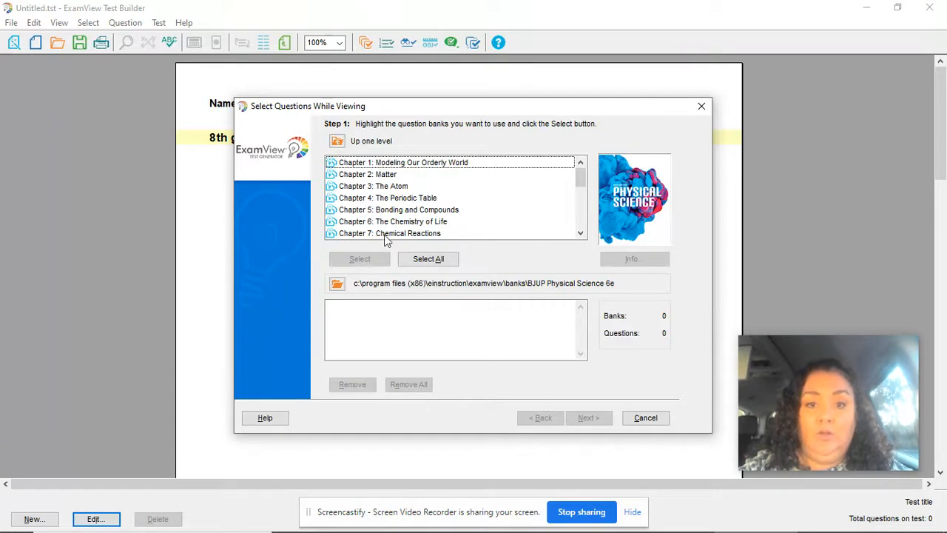
pyautogui.click(382, 175)
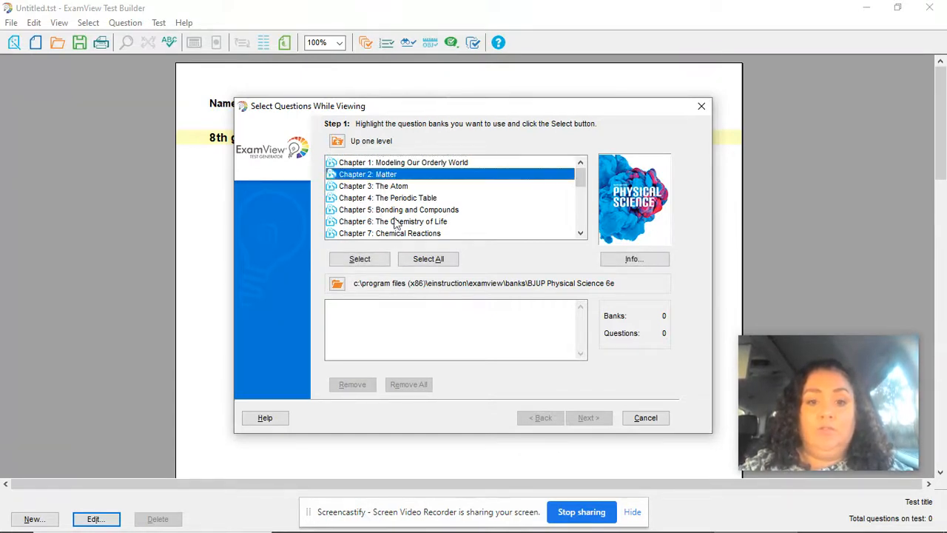
pyautogui.click(360, 259)
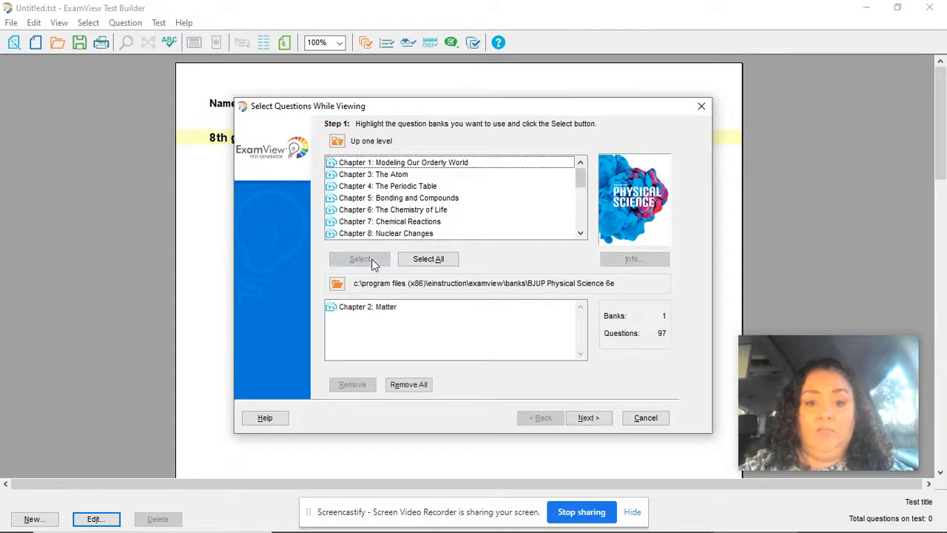
pyautogui.click(373, 307)
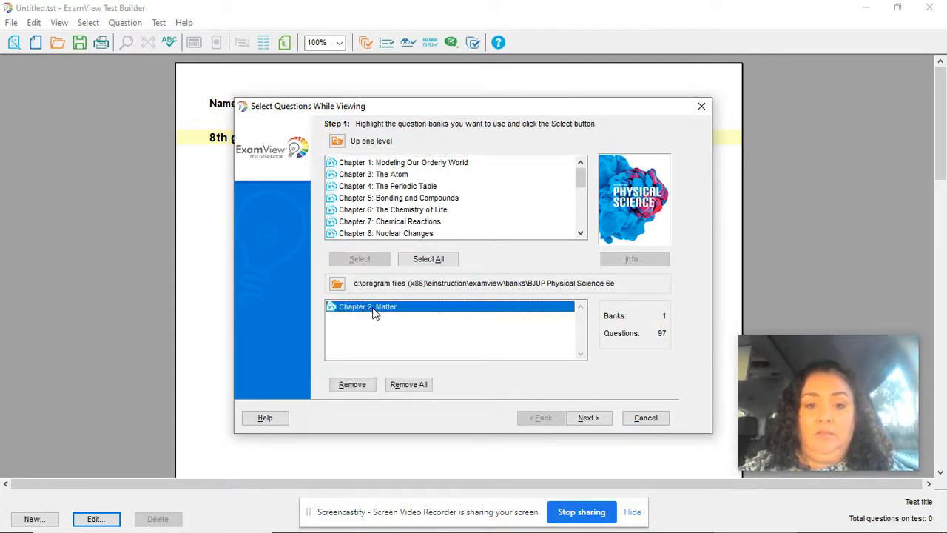
pyautogui.click(585, 418)
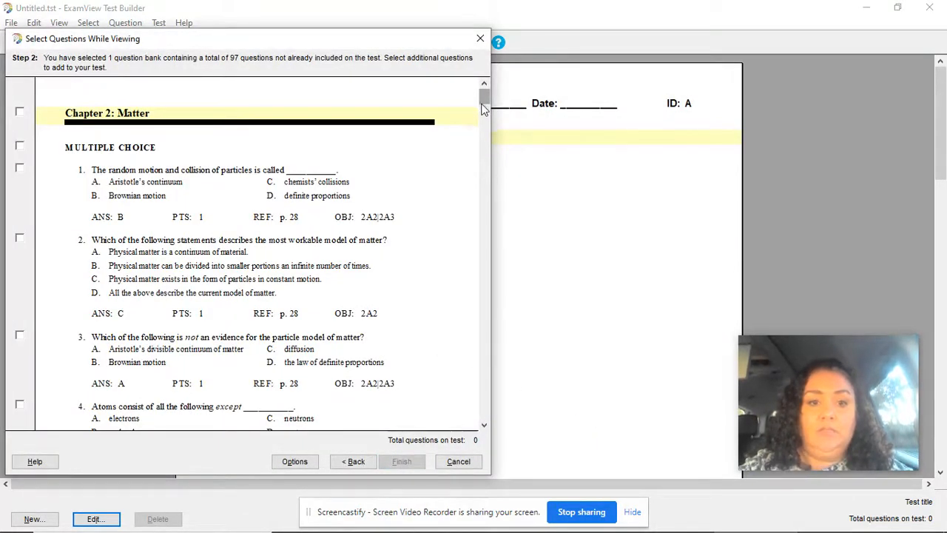
pyautogui.moveTo(482, 104)
pyautogui.mouseDown()
pyautogui.moveTo(482, 126)
pyautogui.moveTo(482, 108)
pyautogui.mouseUp()
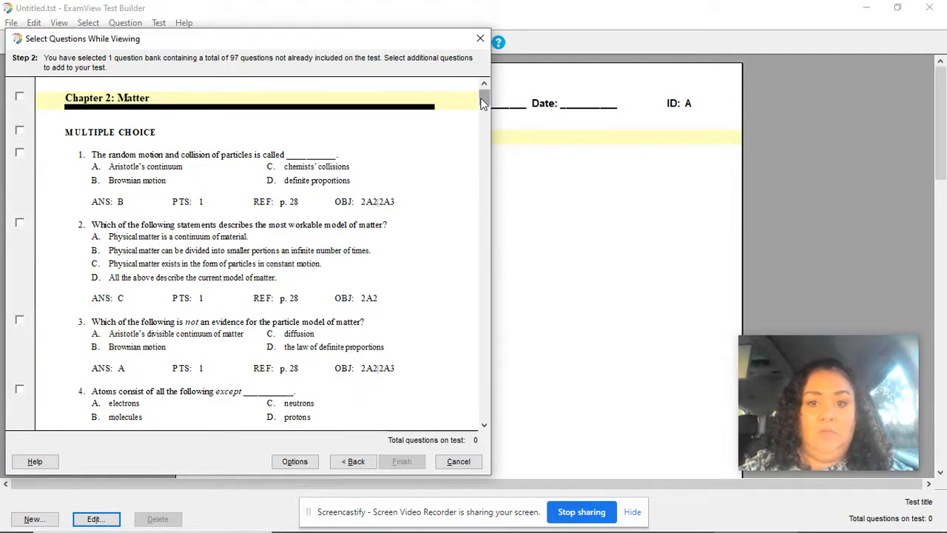
# Mark multiple-choice questions 24 and 25 in the Chapter 2: Matter bank, and close the question selection without finishing it
pyautogui.moveTo(484, 104); pyautogui.dragTo(484, 179)
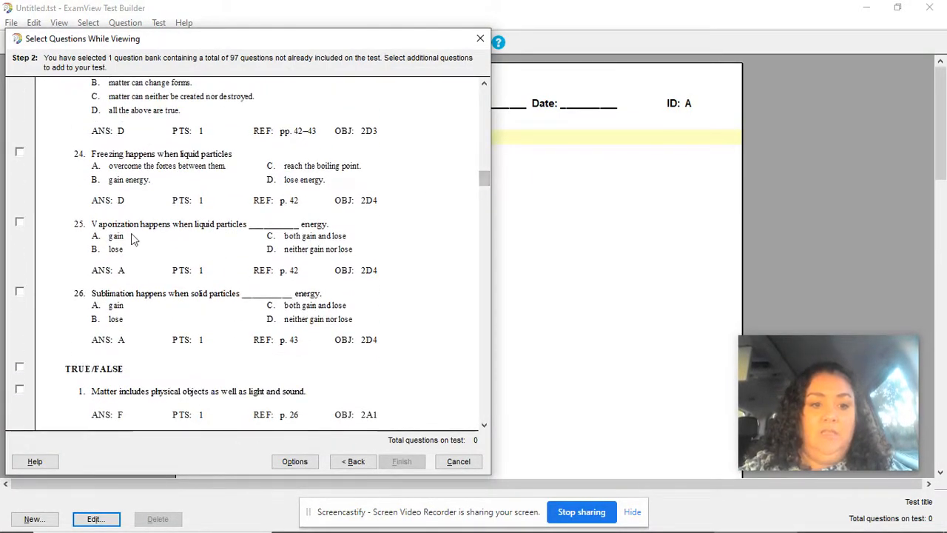
pyautogui.click(20, 221)
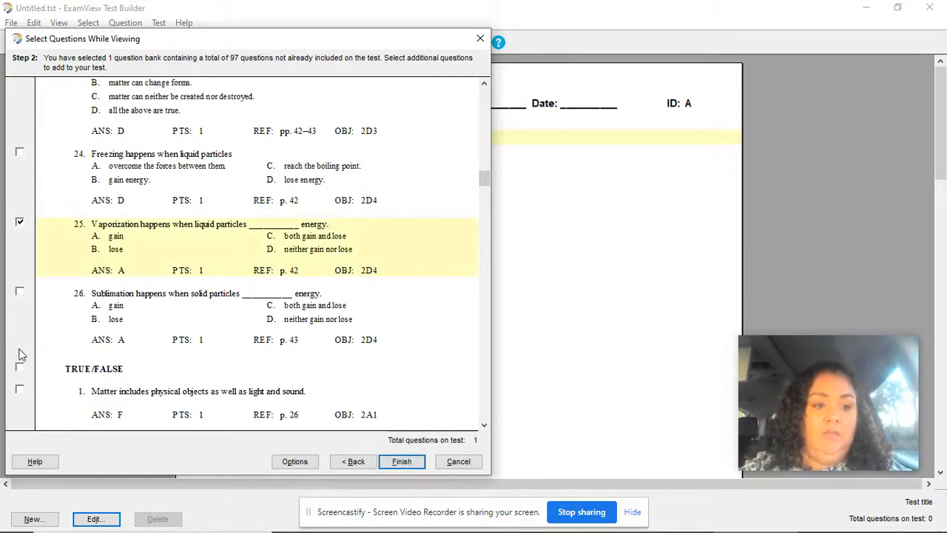
pyautogui.click(19, 152)
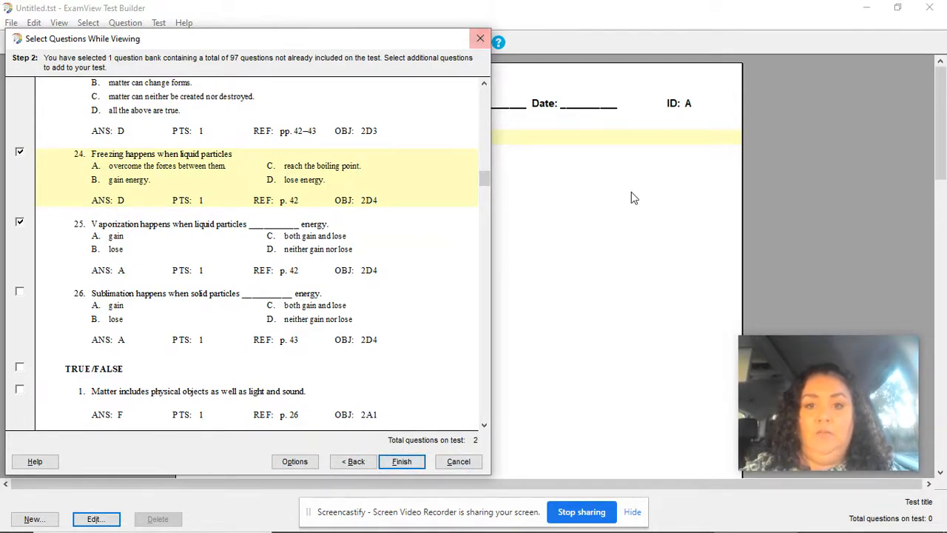
pyautogui.click(481, 39)
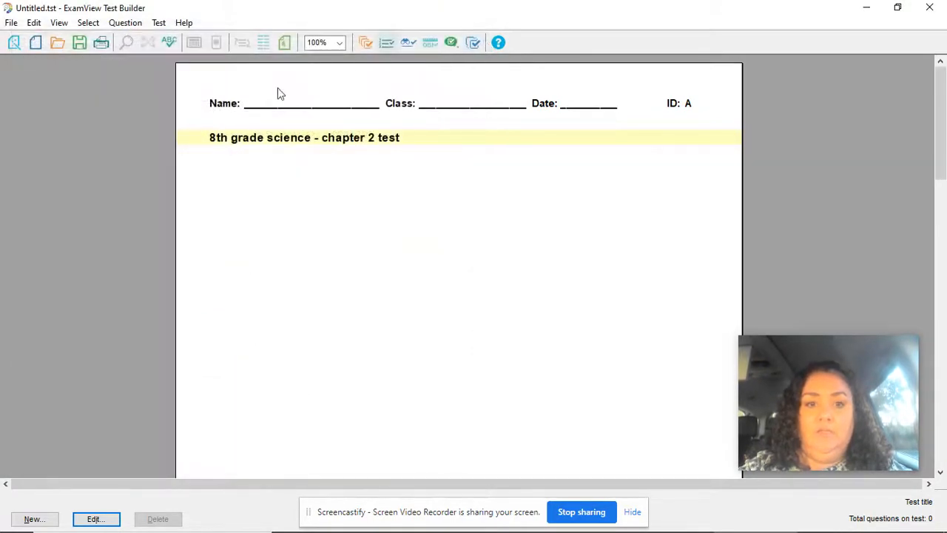
# Discard the unsaved chapter 2 test and open the saved test "8th science ch. 1 test 6th ed."
pyautogui.click(10, 23)
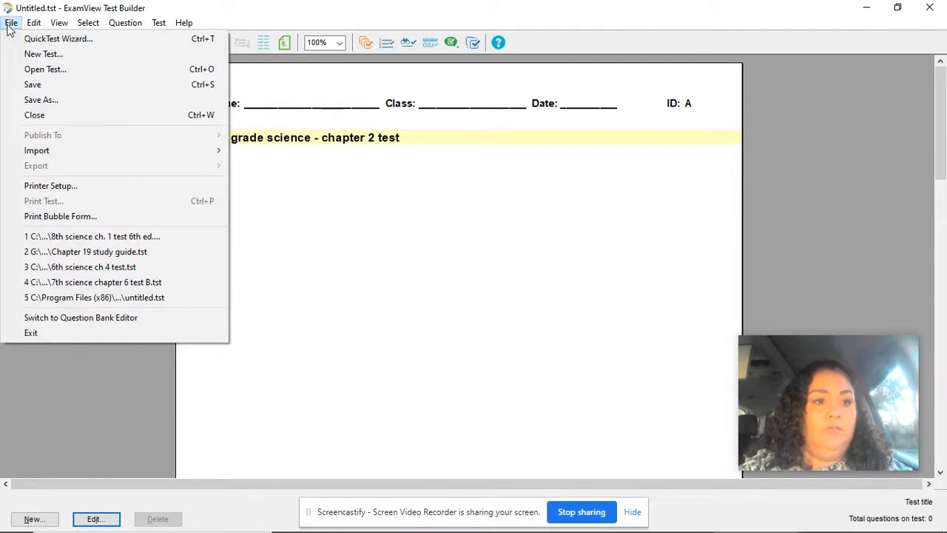
pyautogui.click(52, 69)
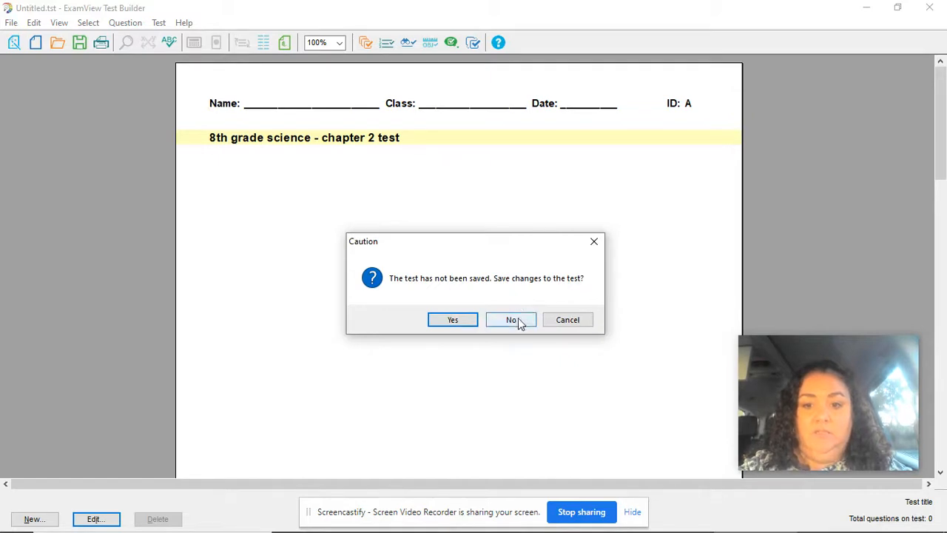
pyautogui.click(512, 319)
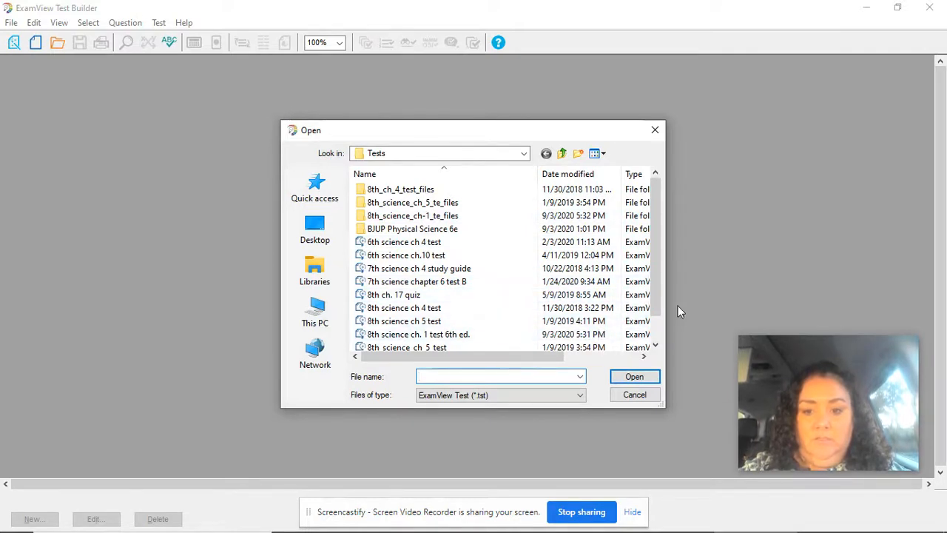
pyautogui.moveTo(661, 274); pyautogui.dragTo(662, 294)
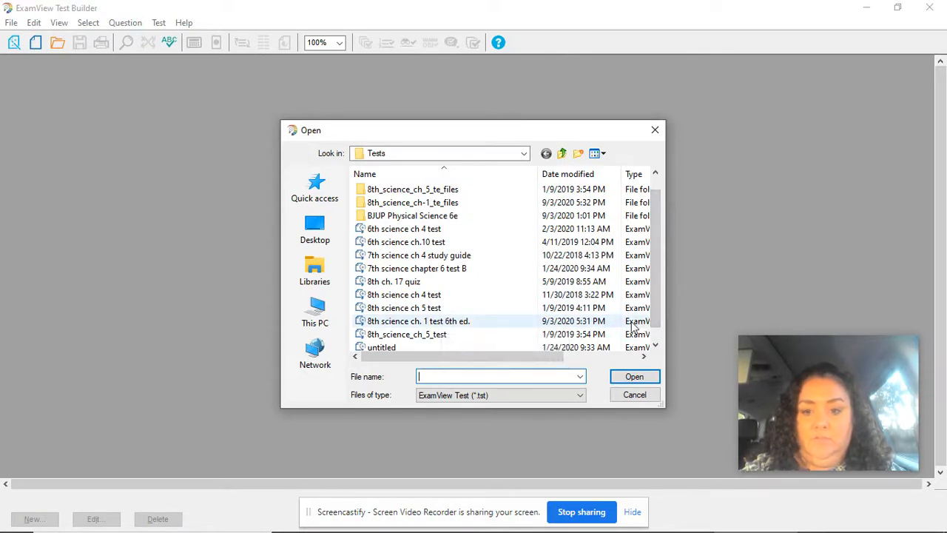
pyautogui.doubleClick(425, 326)
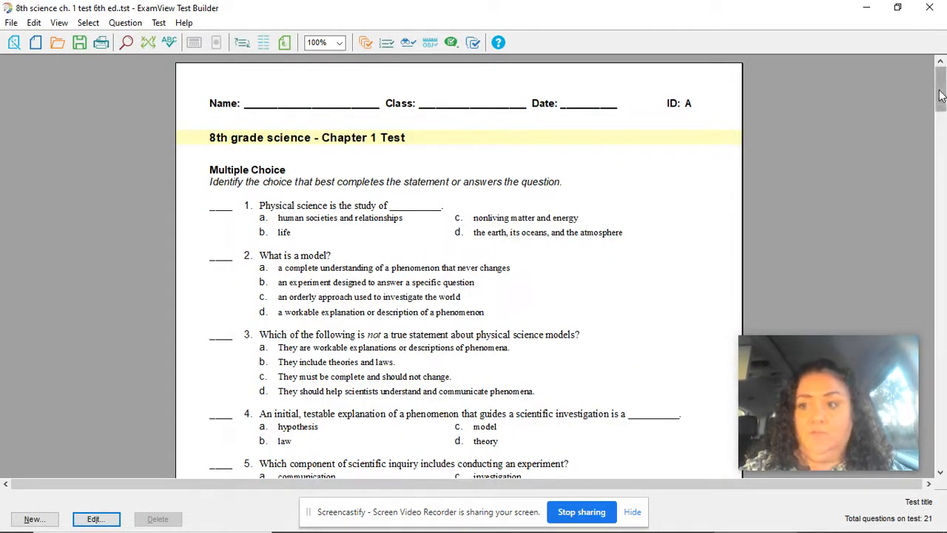
# View the True/False instructions of the Chapter 1 test and close them without changes
pyautogui.moveTo(940, 94); pyautogui.dragTo(942, 74)
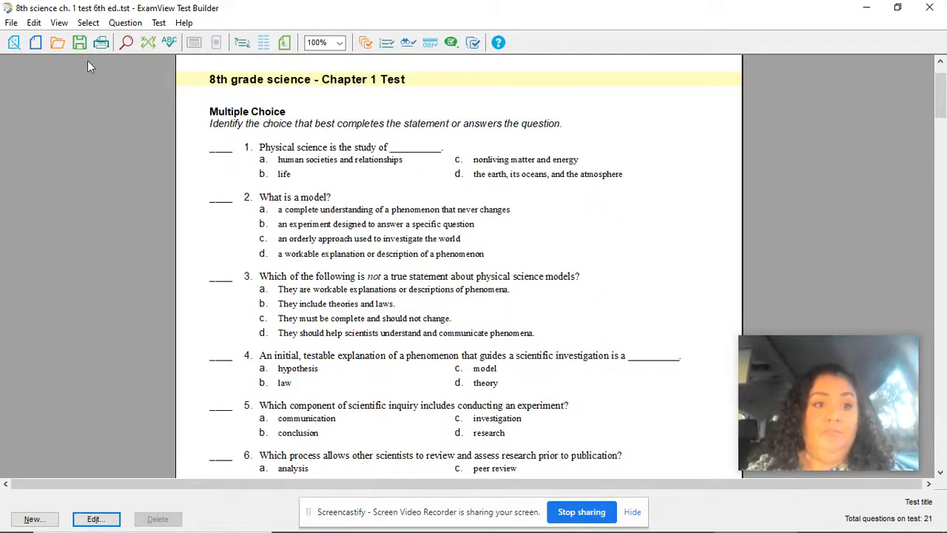
pyautogui.click(11, 23)
pyautogui.moveTo(222, 71)
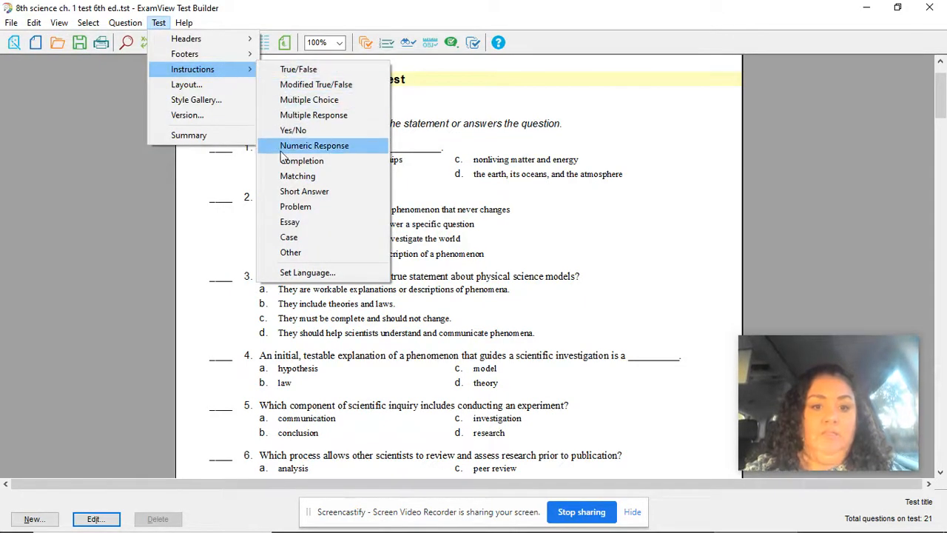
pyautogui.click(304, 70)
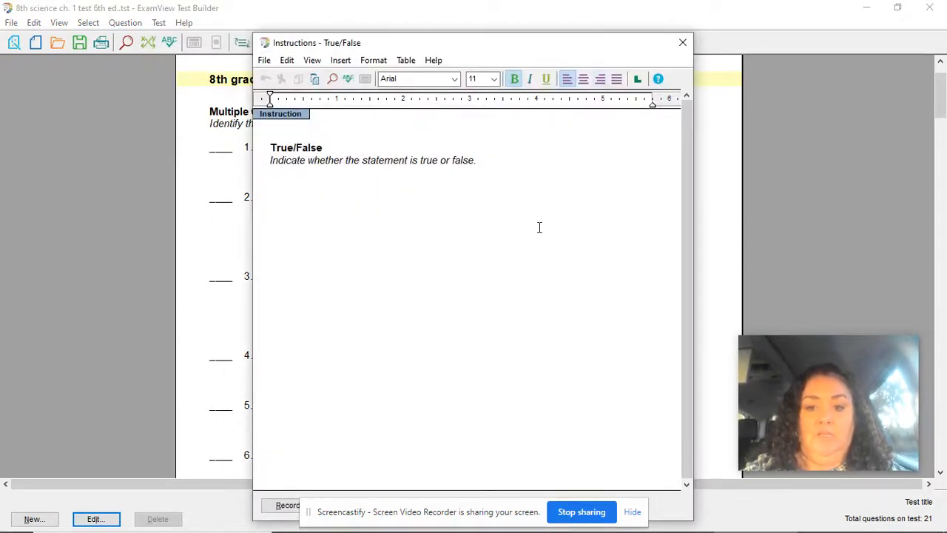
pyautogui.click(683, 43)
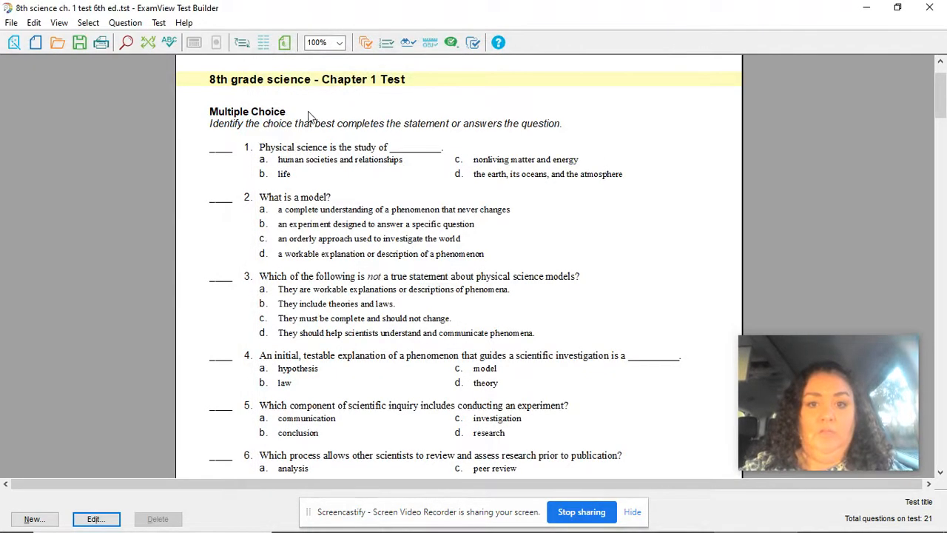
# Show the print options for the Chapter 1 test and close them without printing
pyautogui.click(11, 22)
pyautogui.moveTo(60, 22)
pyautogui.click(98, 218)
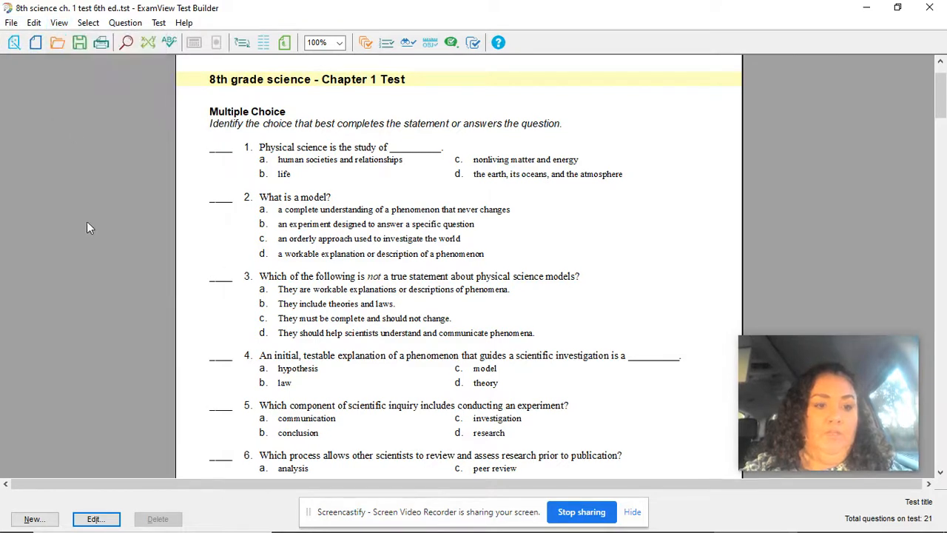
pyautogui.click(102, 44)
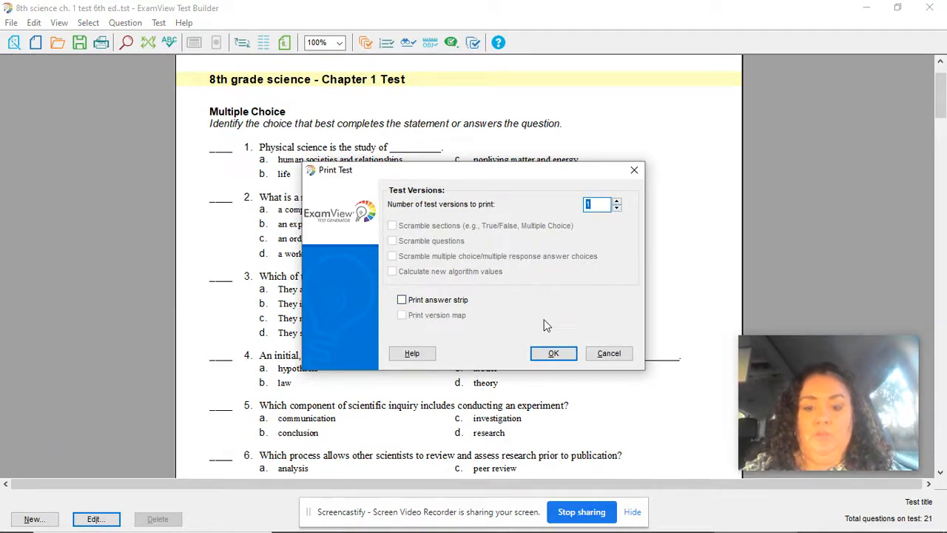
pyautogui.click(634, 171)
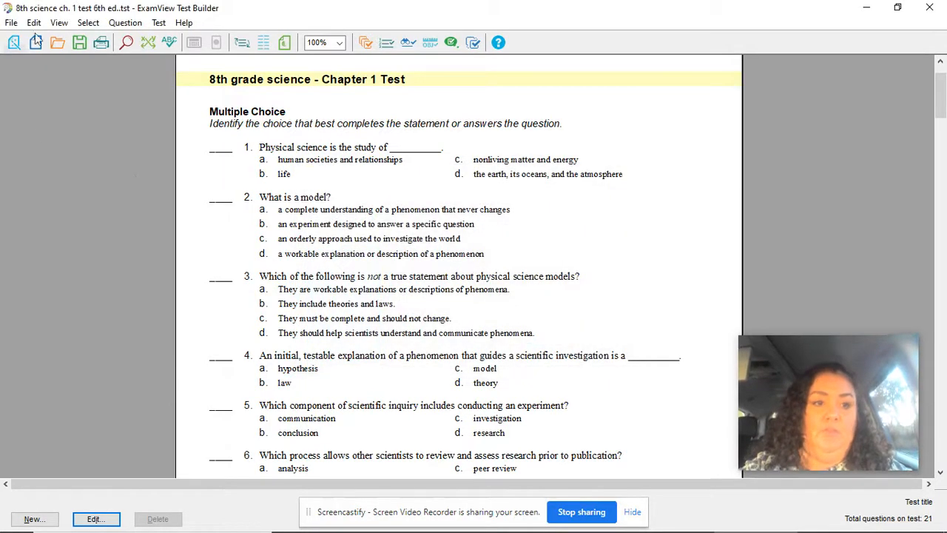
# Show the available publishing destinations for the test, and return to the beginning of the test
pyautogui.click(11, 23)
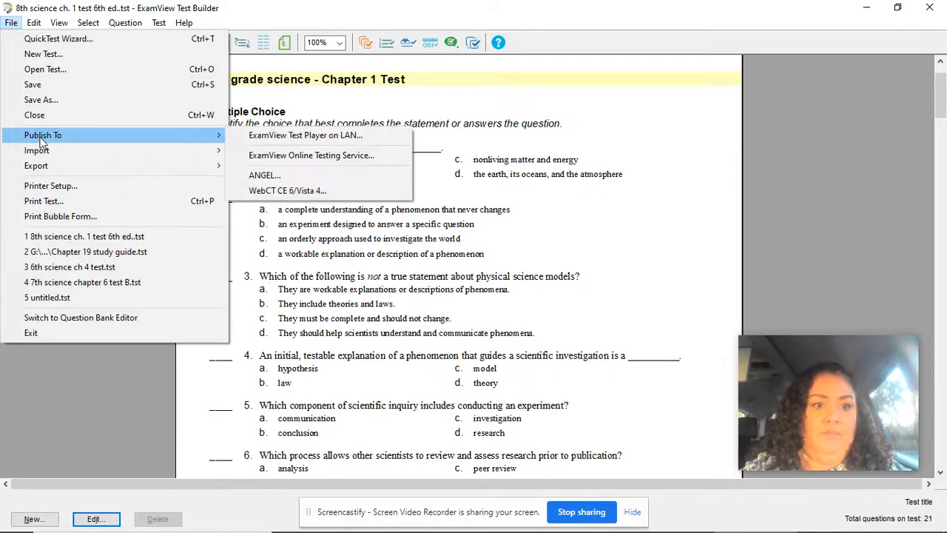
pyautogui.click(793, 208)
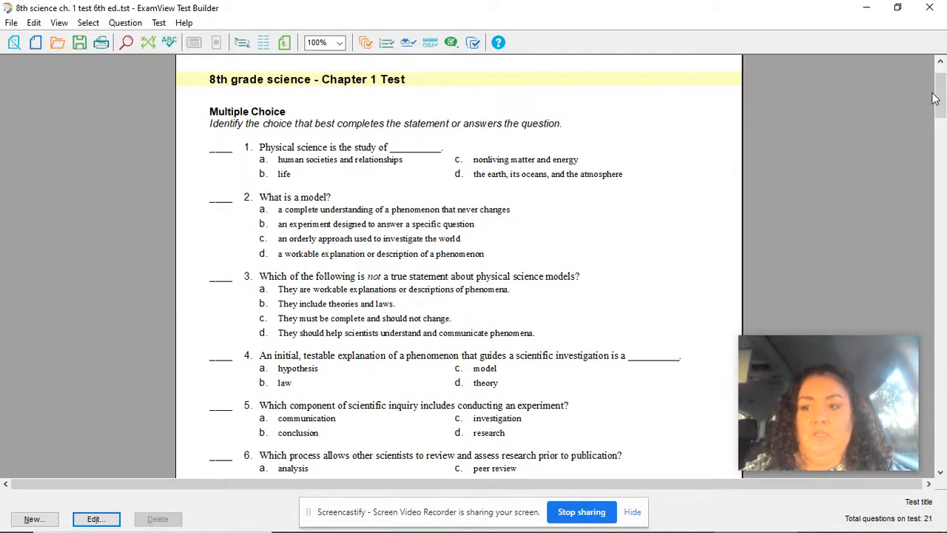
pyautogui.moveTo(935, 98); pyautogui.dragTo(675, 48)
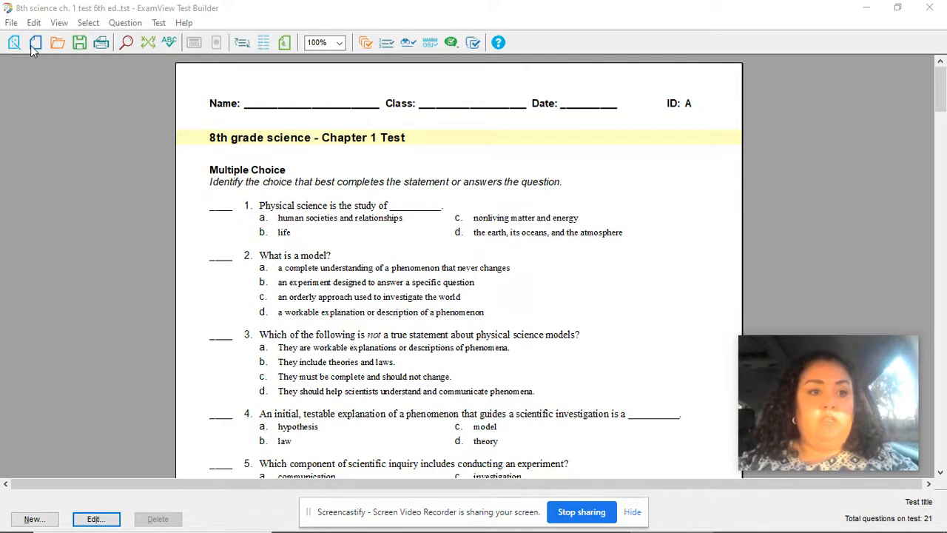
# Copy the entire Chapter 1 test
pyautogui.click(34, 23)
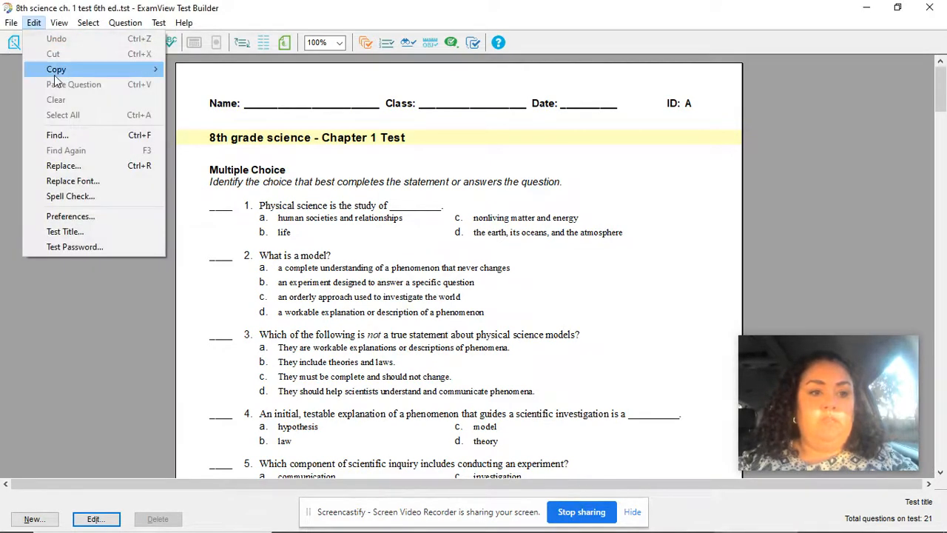
pyautogui.moveTo(54, 75)
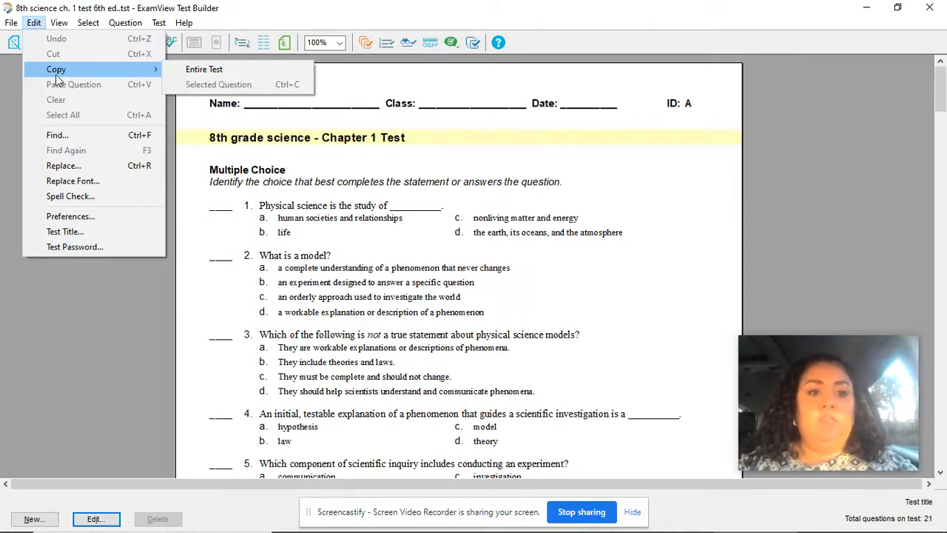
pyautogui.click(197, 70)
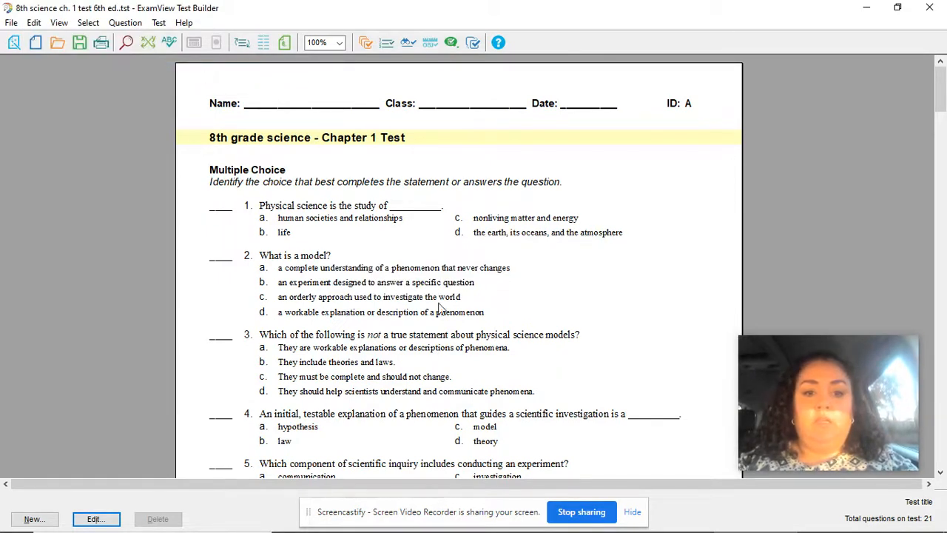
# Switch to the Chrome browser and create a blank Google Docs document
pyautogui.moveTo(416, 531)
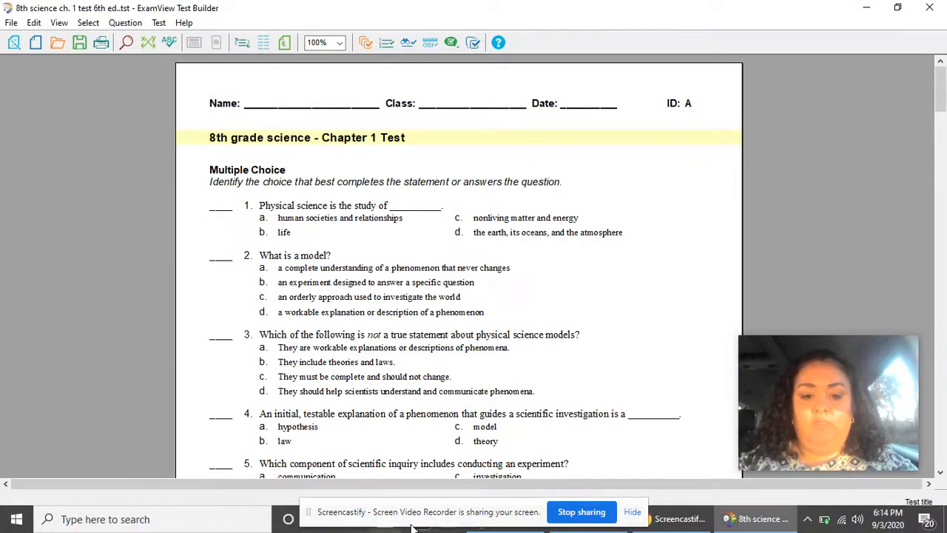
pyautogui.click(633, 513)
pyautogui.moveTo(514, 522)
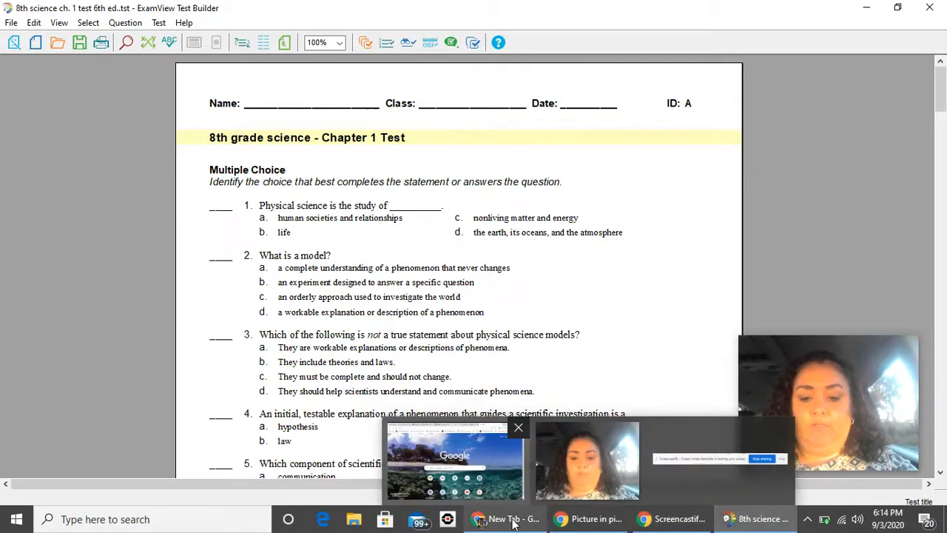
pyautogui.click(503, 462)
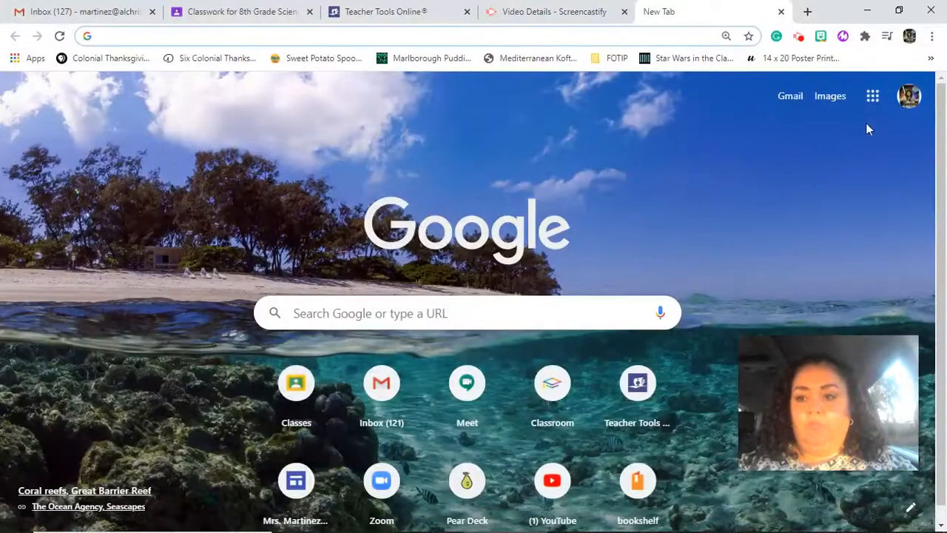
pyautogui.click(873, 103)
pyautogui.click(716, 235)
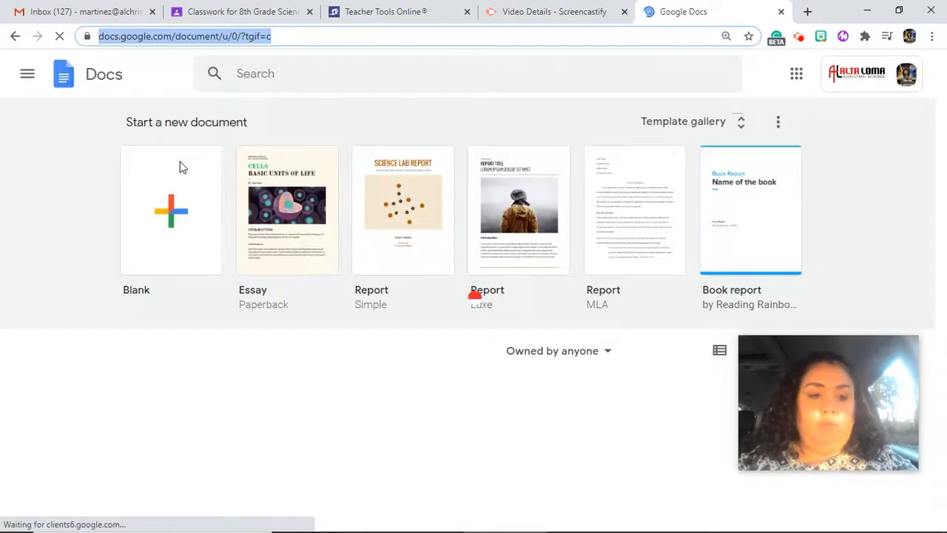
pyautogui.click(180, 207)
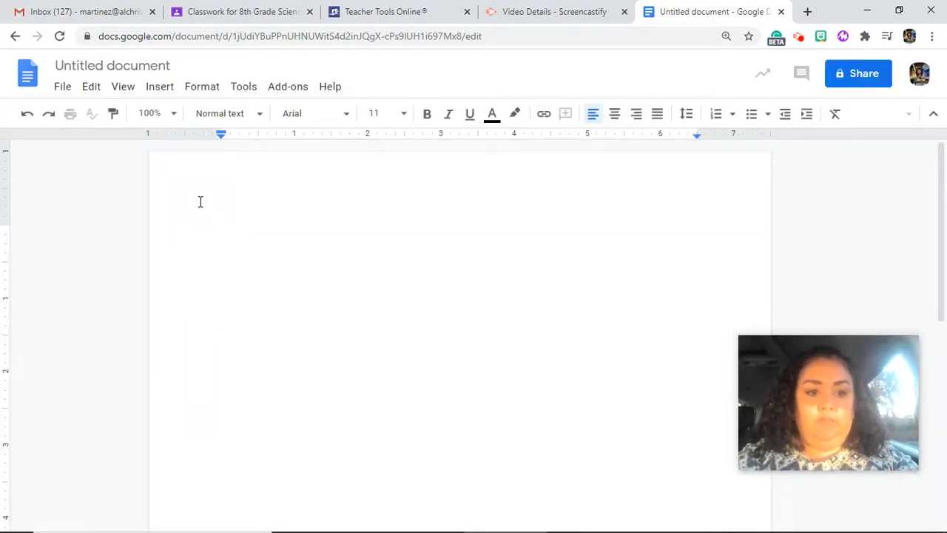
# Try to paste the copied test into the blank Google Docs document, and close the document
pyautogui.rightClick(222, 234)
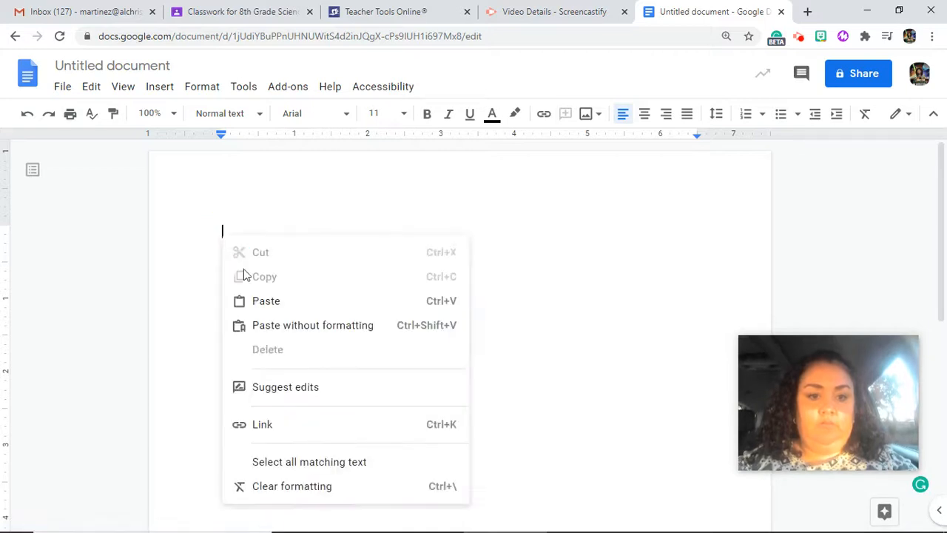
pyautogui.click(260, 310)
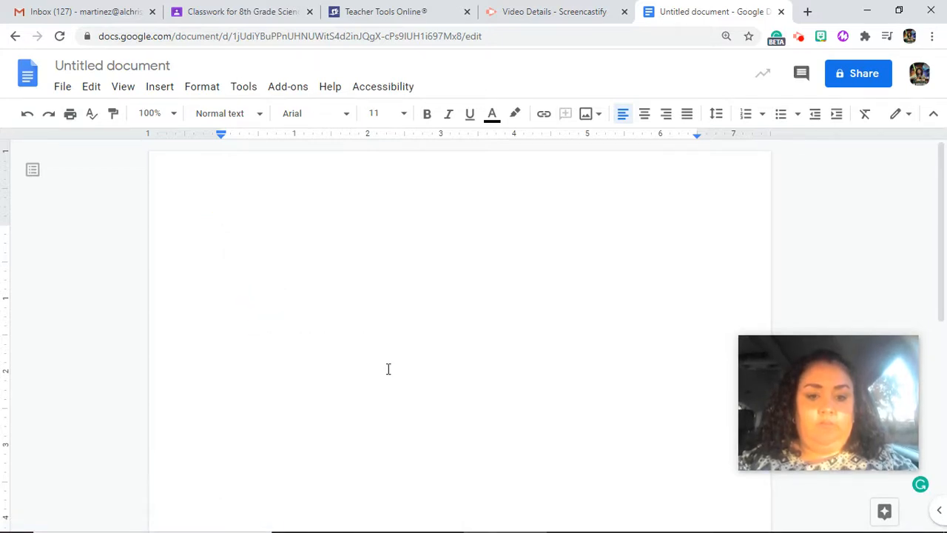
pyautogui.rightClick(255, 250)
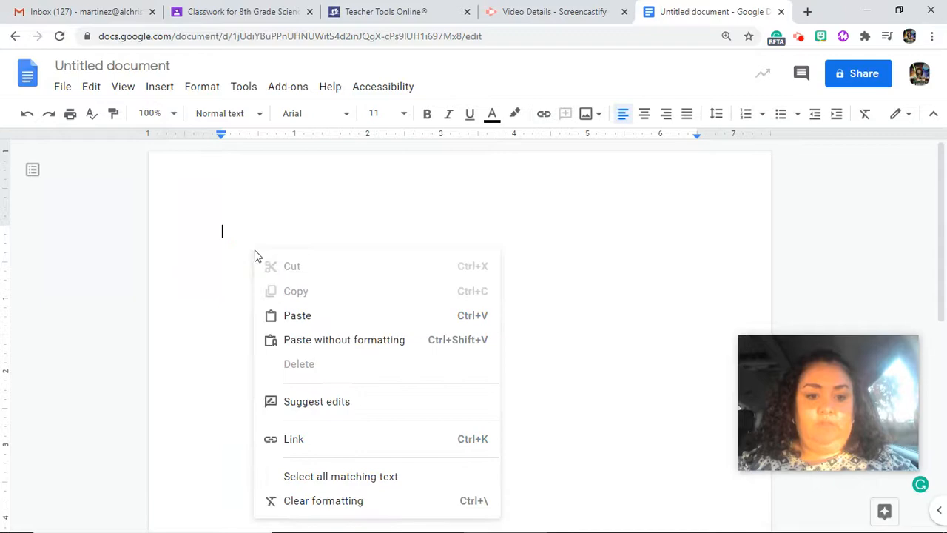
pyautogui.click(293, 318)
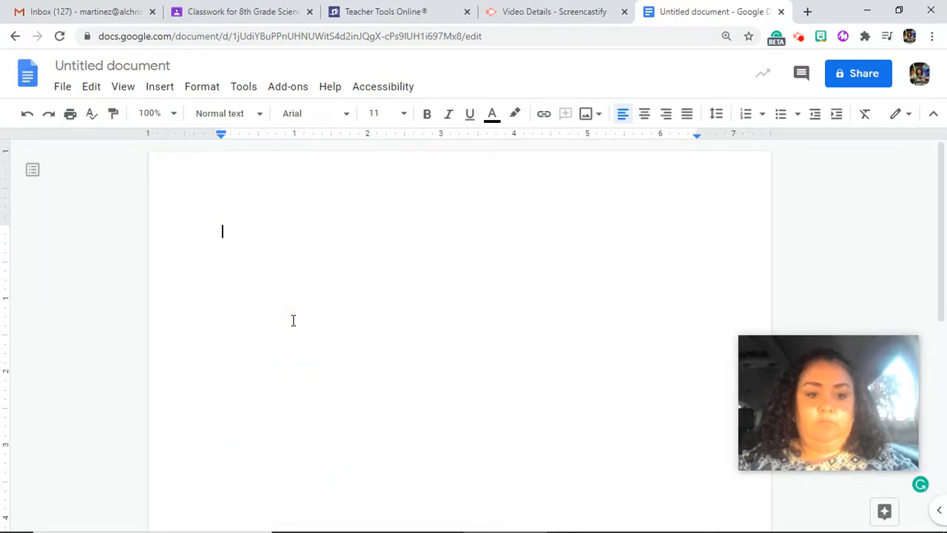
pyautogui.click(782, 12)
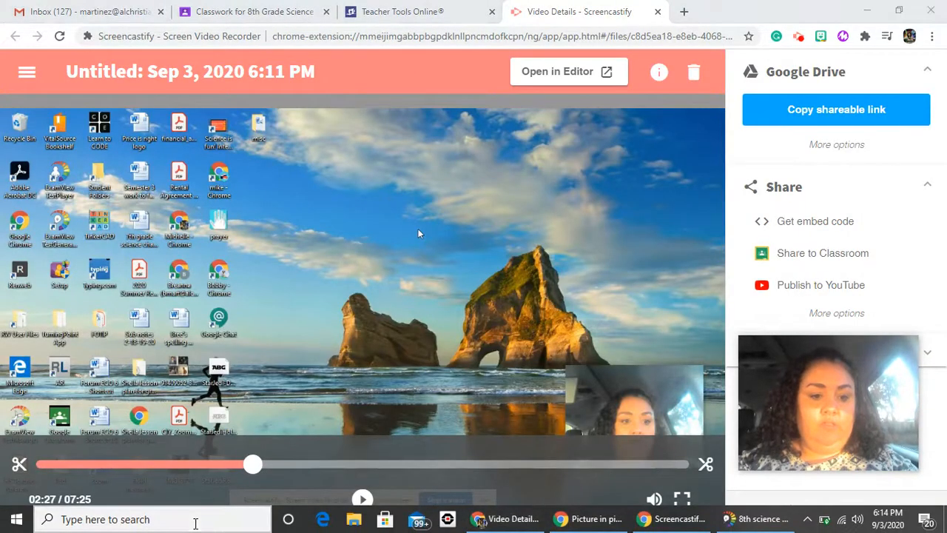
# Minimize Chrome and switch to Microsoft Word with a new blank document
pyautogui.click(195, 522)
pyautogui.click(866, 12)
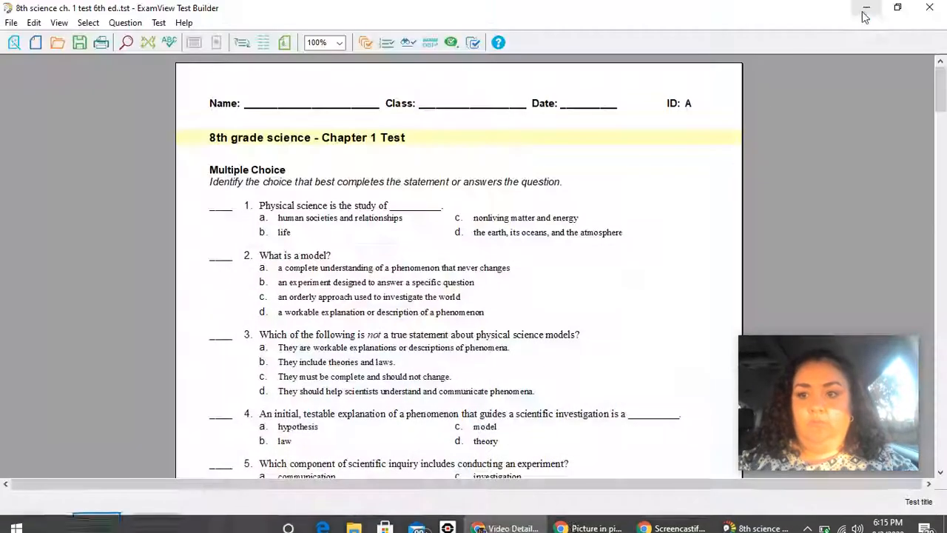
pyautogui.click(152, 521)
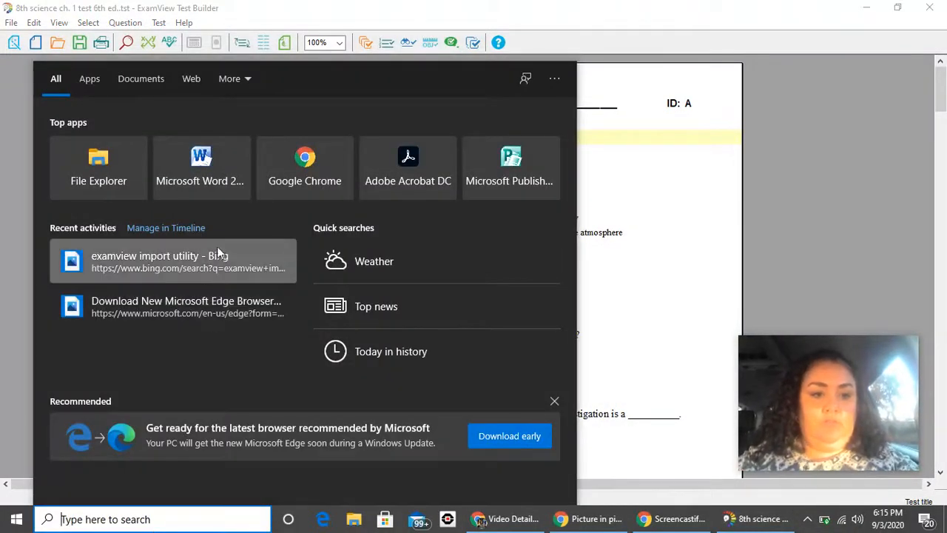
pyautogui.click(219, 185)
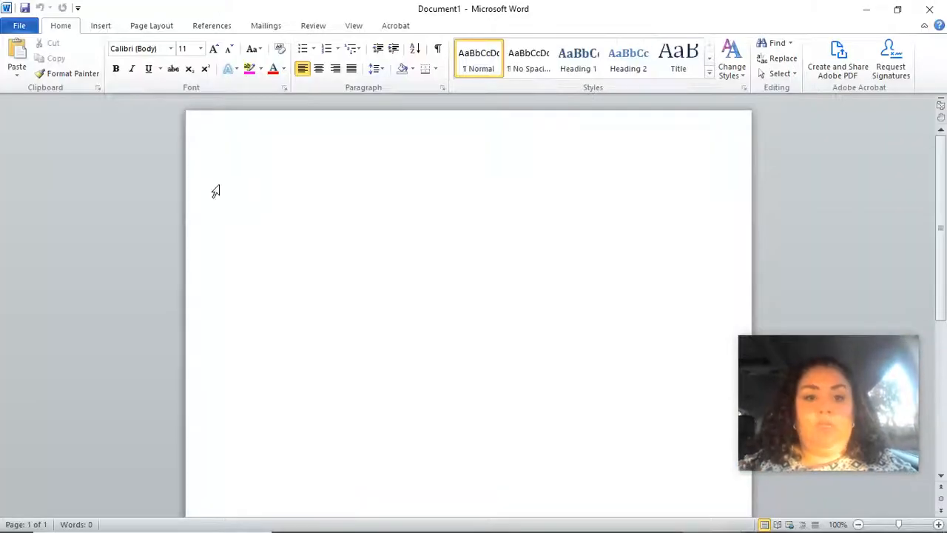
# Paste the copied Chapter 1 test into the blank Word document, keeping its source formatting
pyautogui.rightClick(254, 182)
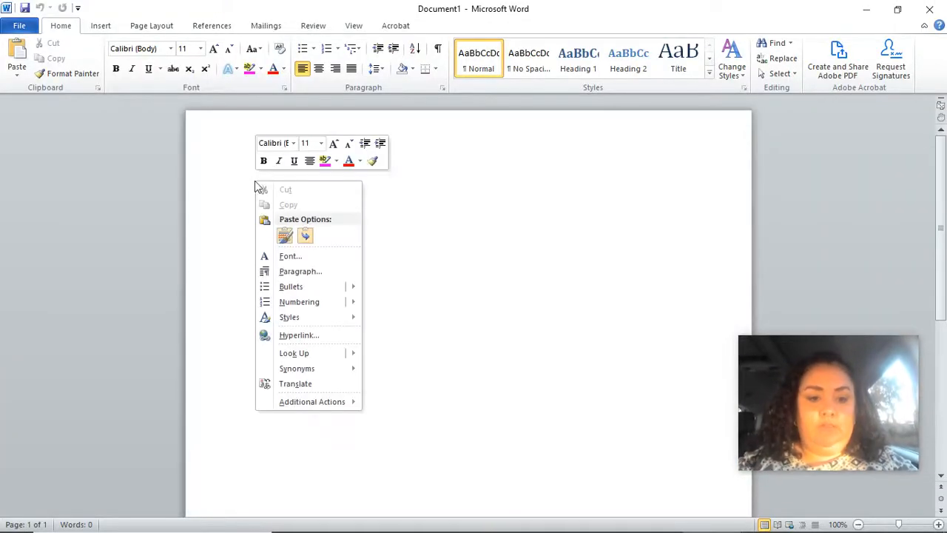
pyautogui.click(287, 237)
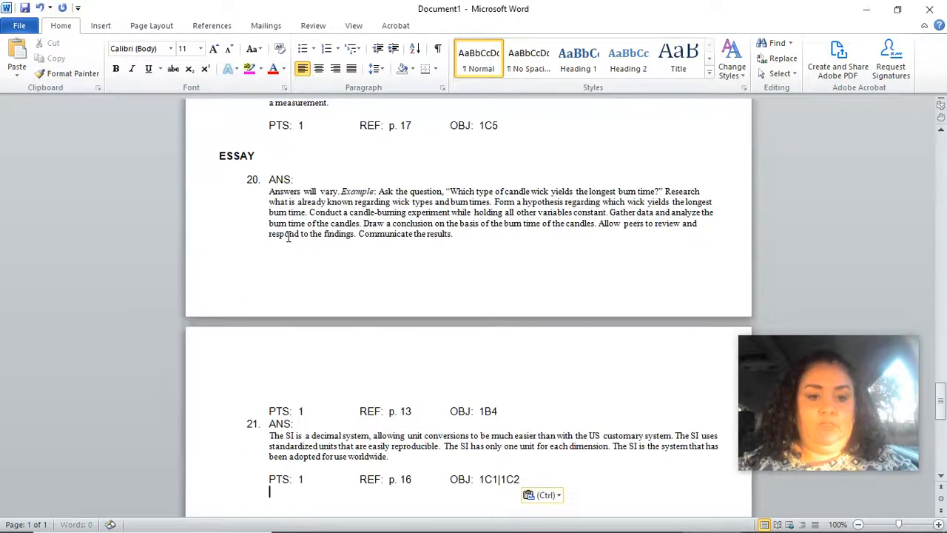
# Review the pasted 8th grade science Chapter 1 test from the first questions to the Answer Section
pyautogui.click(941, 130)
pyautogui.click(941, 130)
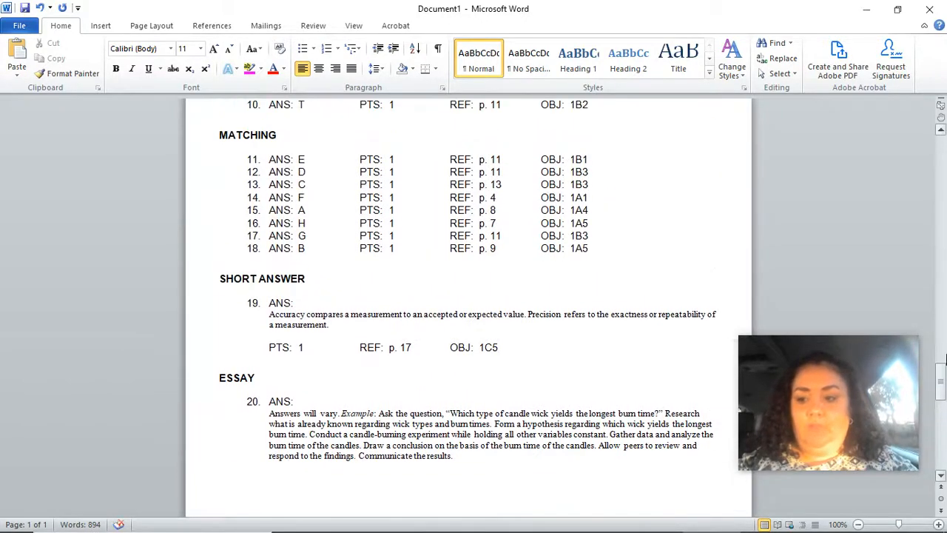
pyautogui.moveTo(943, 376); pyautogui.dragTo(940, 142)
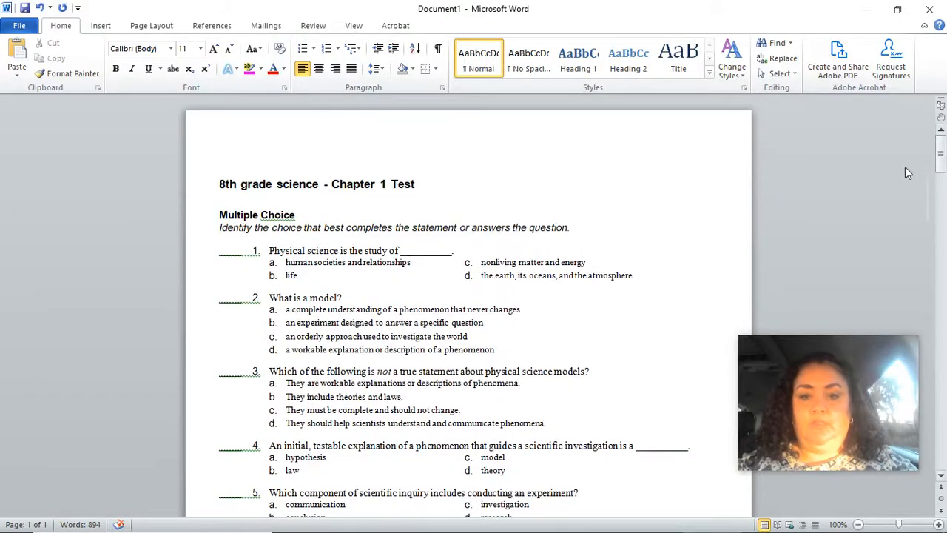
pyautogui.click(274, 148)
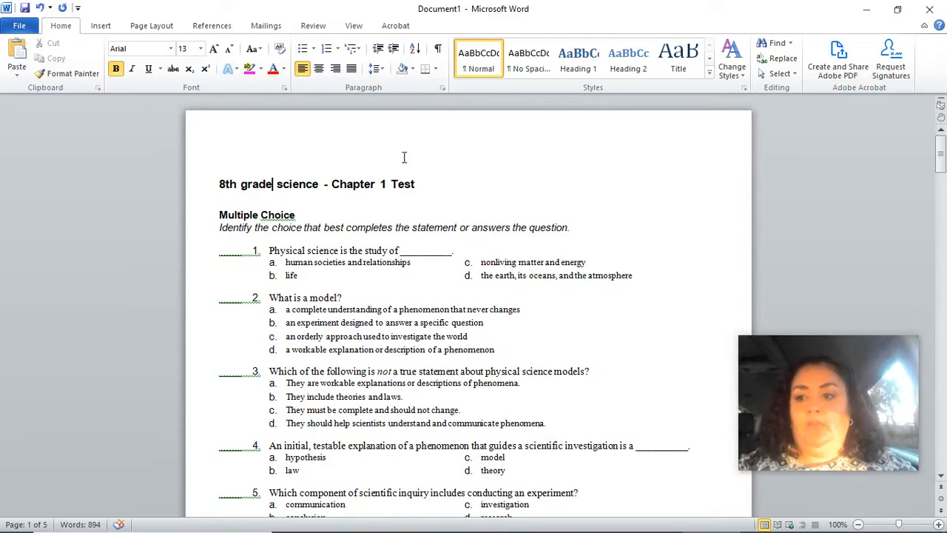
pyautogui.moveTo(943, 148); pyautogui.dragTo(943, 353)
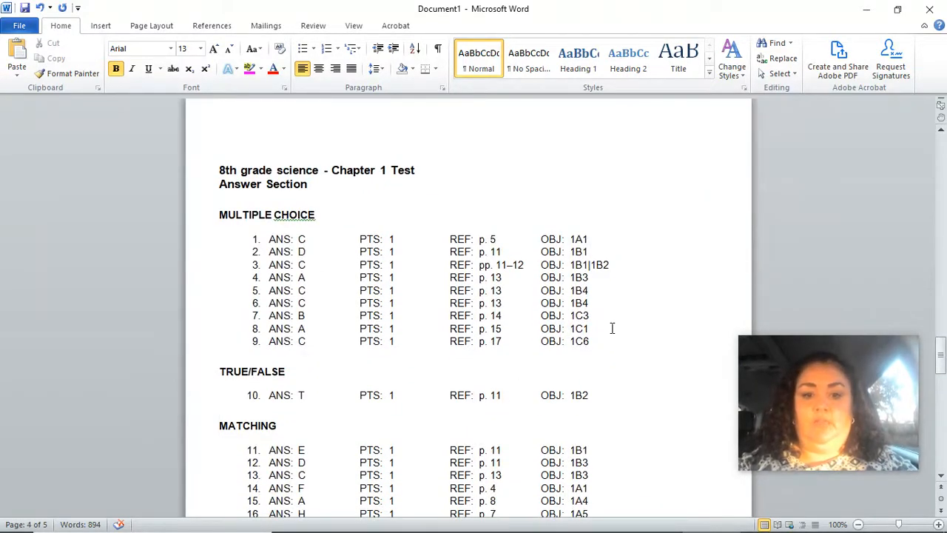
pyautogui.moveTo(944, 344); pyautogui.dragTo(942, 148)
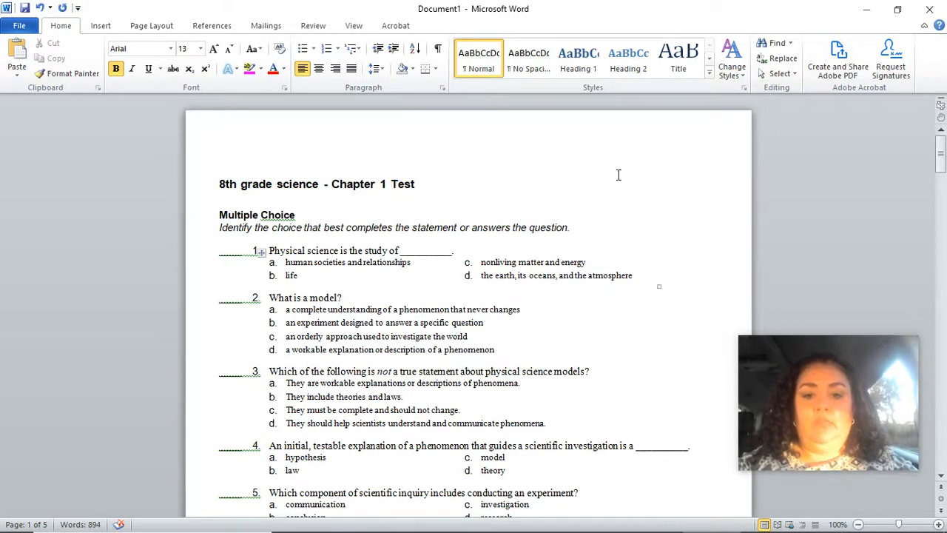
pyautogui.moveTo(939, 154)
pyautogui.mouseDown()
pyautogui.moveTo(942, 371)
pyautogui.moveTo(939, 140)
pyautogui.mouseUp()
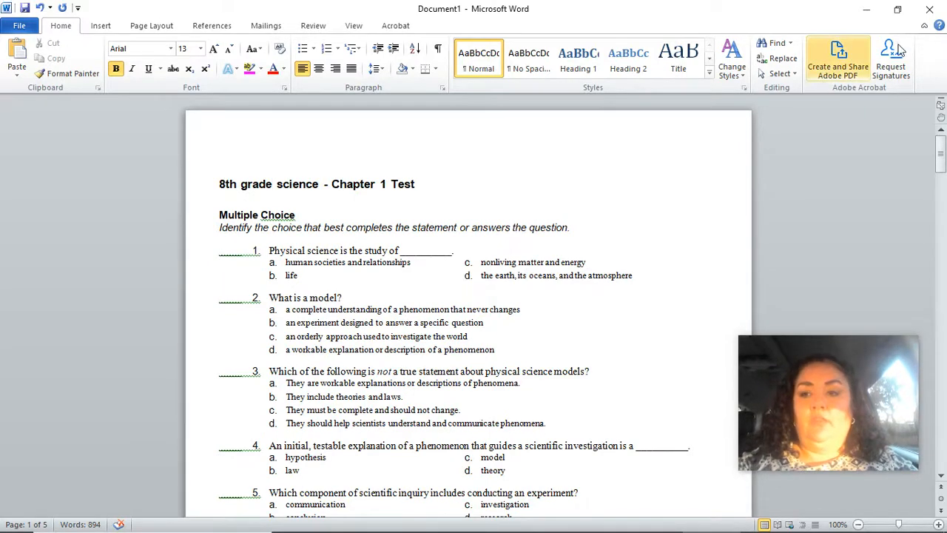
# Close the pasted test document without saving it, close the remaining blank Word document, and return to ExamView Test Builder
pyautogui.click(929, 9)
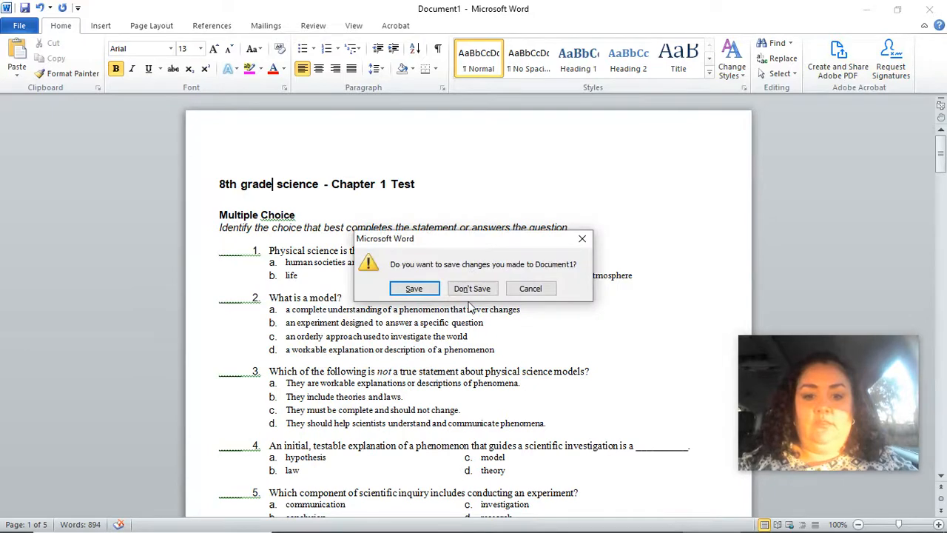
pyautogui.click(472, 289)
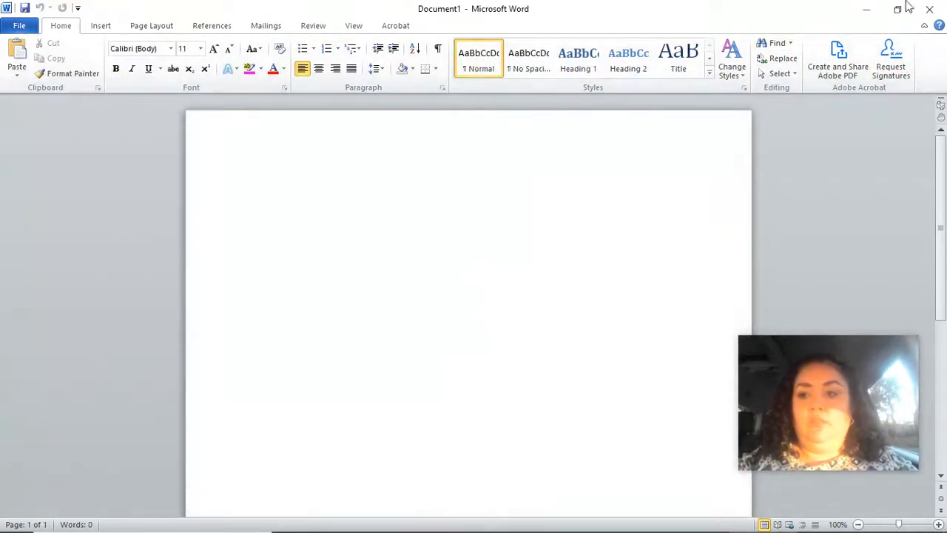
pyautogui.click(929, 9)
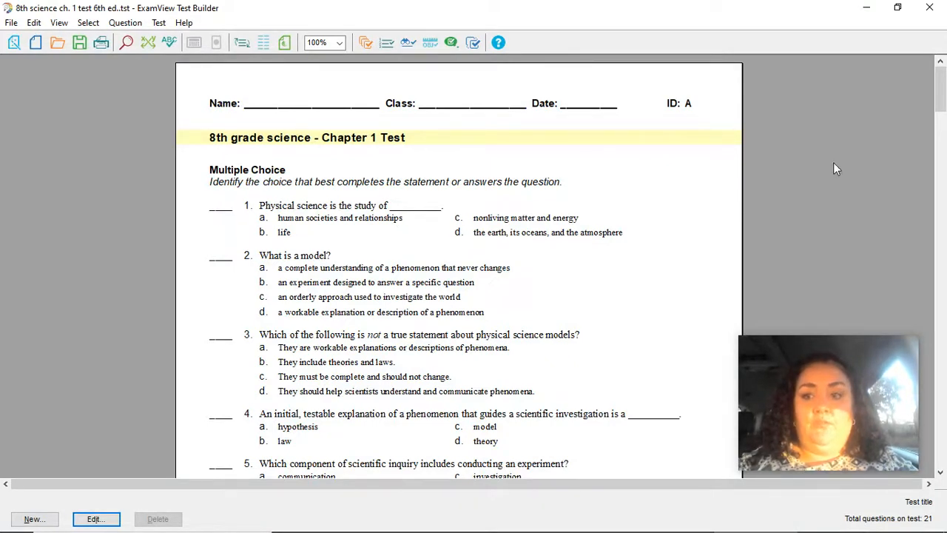
pyautogui.moveTo(941, 98)
pyautogui.mouseDown()
pyautogui.moveTo(941, 130)
pyautogui.moveTo(941, 98)
pyautogui.mouseUp()
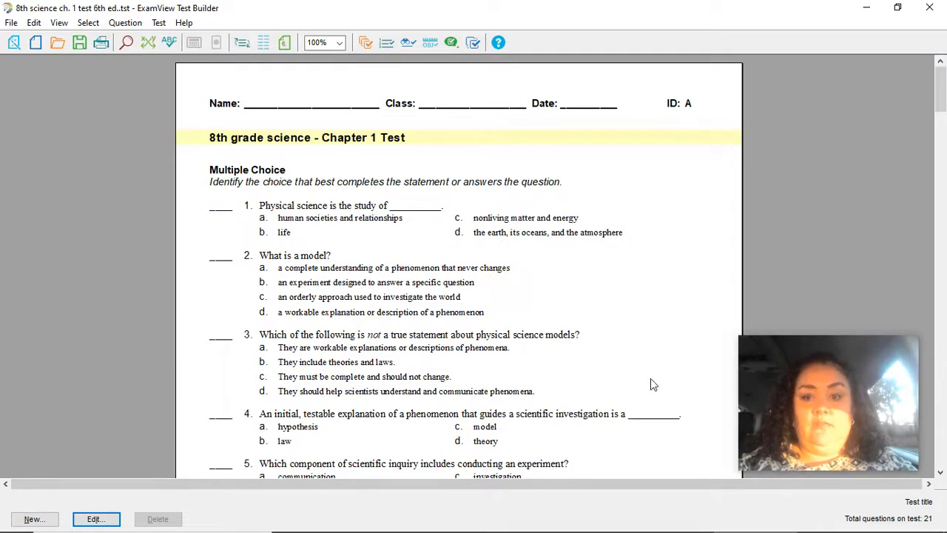
pyautogui.click(853, 378)
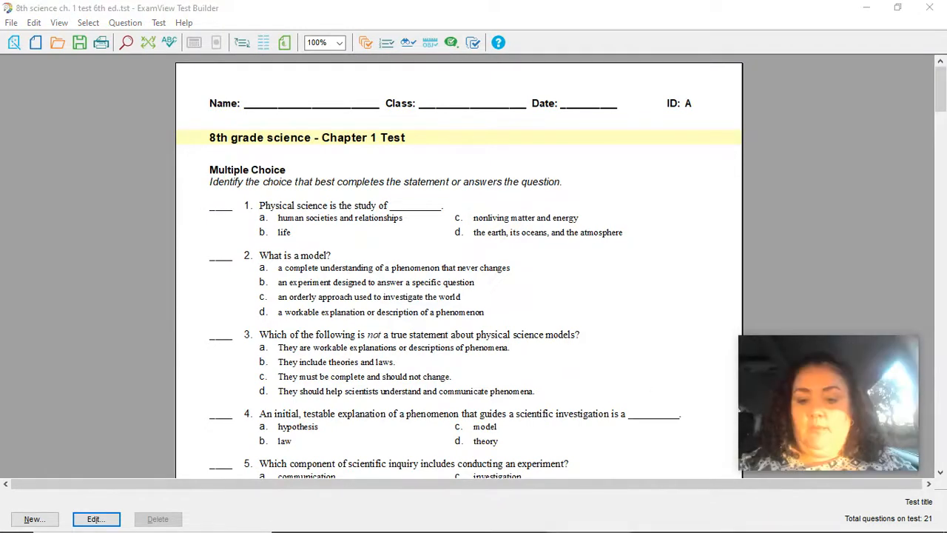
pyautogui.moveTo(620, 525)
pyautogui.click(669, 522)
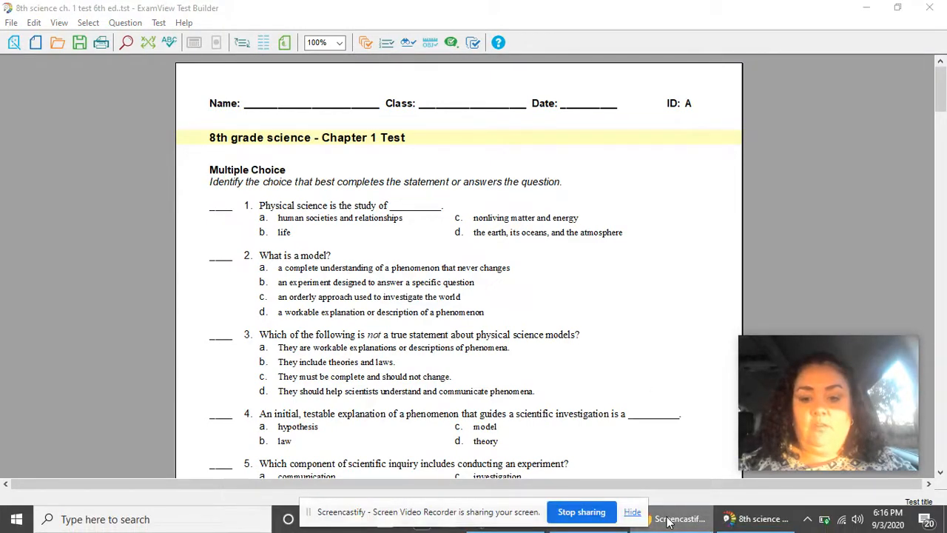